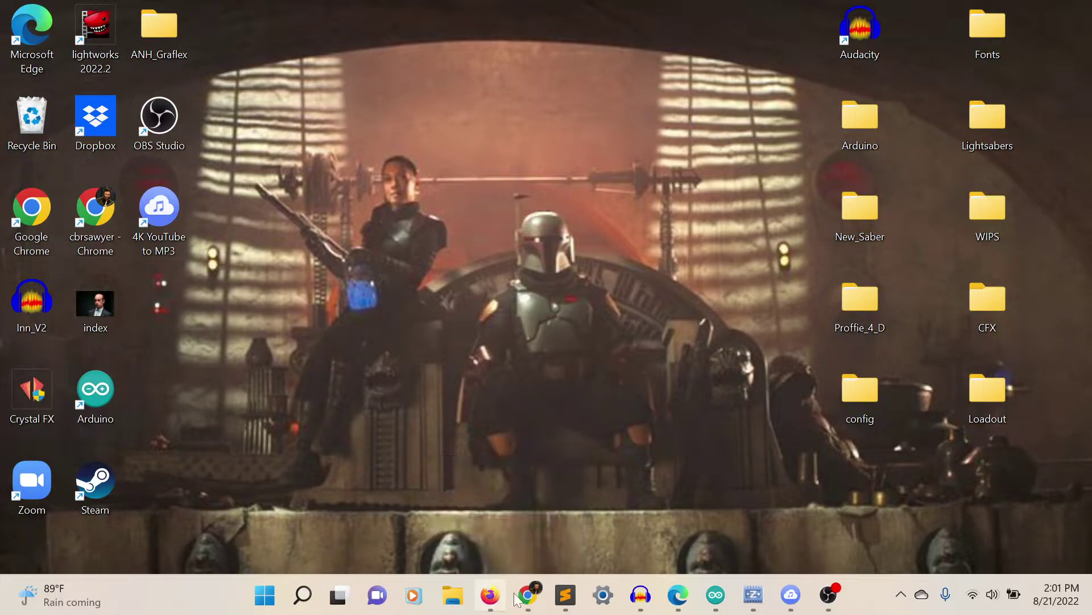
- In File Explorer, open the Faulty_Darksaber folder inside the desktop's Fonts folder
{"action": "left_click", "coordinate": [452, 596]}
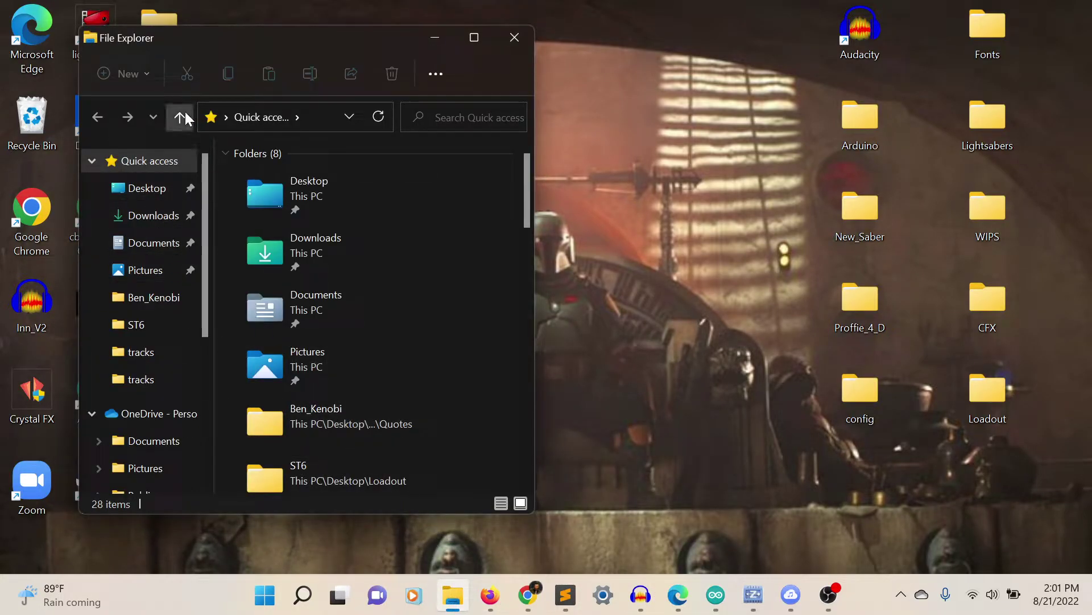
{"action": "left_click", "coordinate": [159, 190]}
{"action": "left_click", "coordinate": [281, 287]}
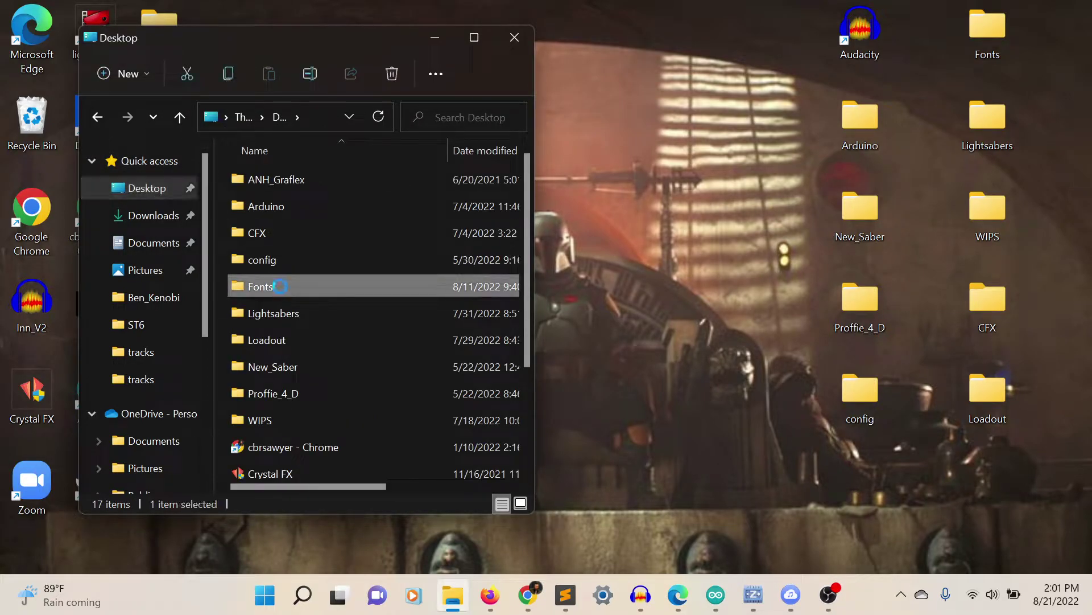
{"action": "double_click", "coordinate": [282, 287]}
{"action": "scroll", "coordinate": [303, 280], "scroll_direction": "down", "scroll_amount": 5}
{"action": "scroll", "coordinate": [318, 281], "scroll_direction": "down", "scroll_amount": 10}
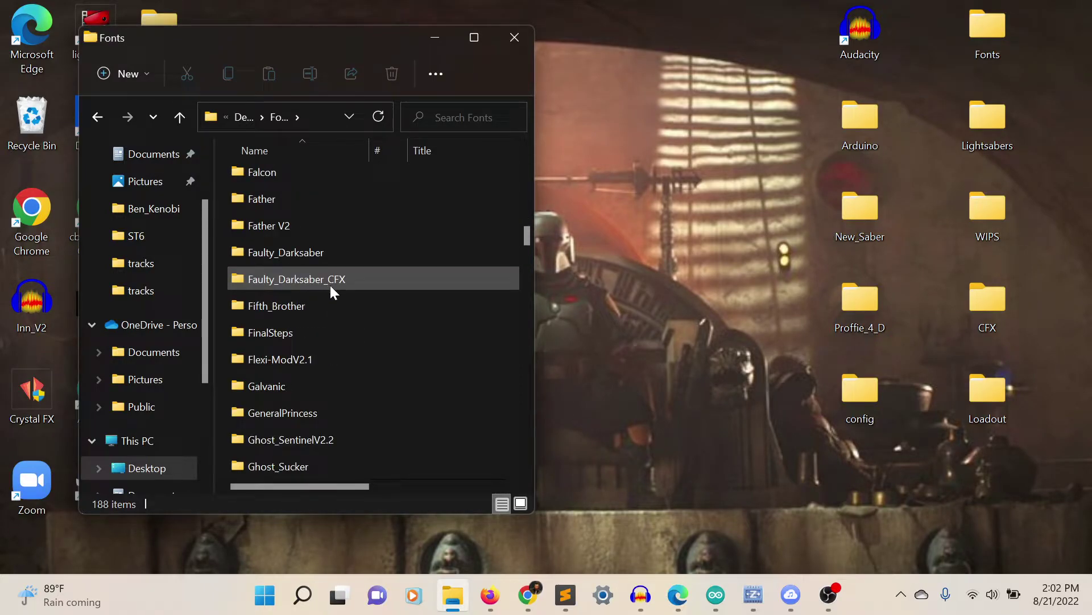
{"action": "double_click", "coordinate": [306, 253]}
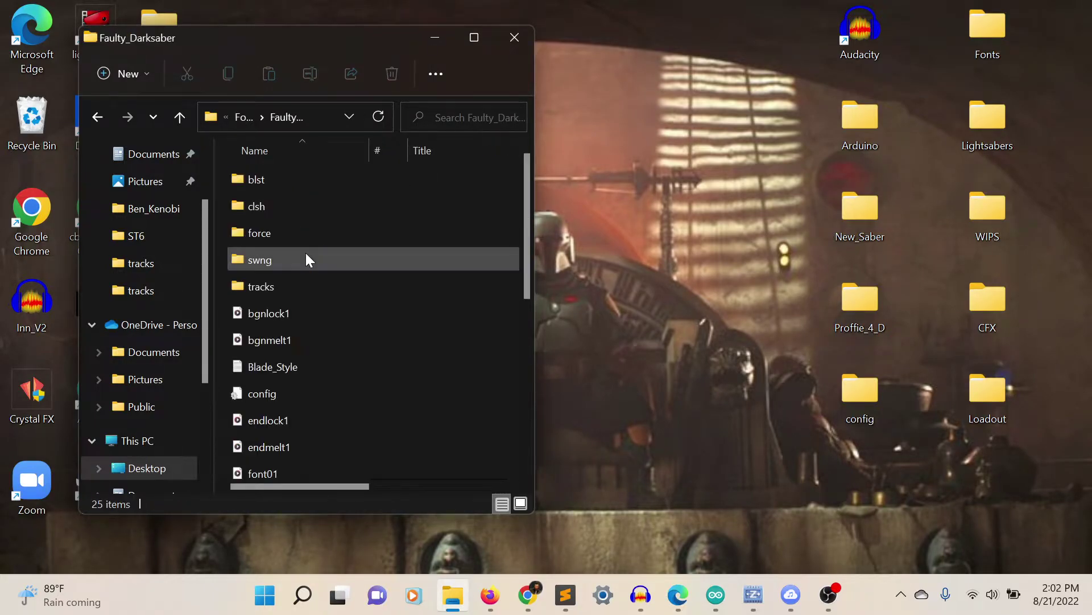
- Play the font01 sound file, lower the system volume to 64, and minimize the player and folder windows
{"action": "scroll", "coordinate": [320, 277], "scroll_direction": "down", "scroll_amount": 3}
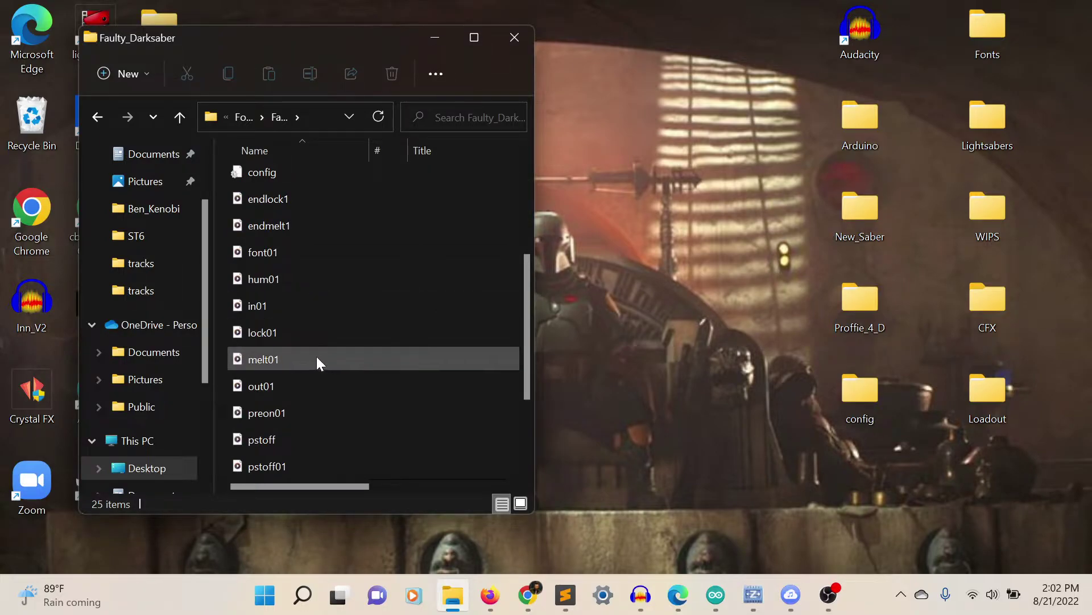
{"action": "double_click", "coordinate": [273, 254]}
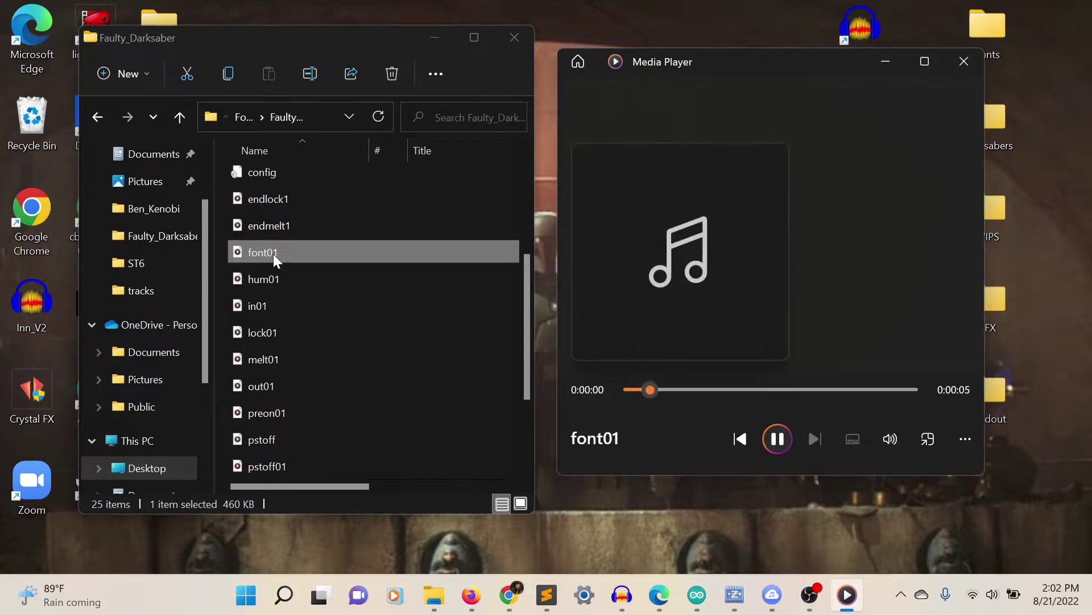
{"action": "key", "text": "XF86AudioLowerVolume"}
{"action": "key", "text": "XF86AudioLowerVolume"}
{"action": "key", "text": "XF86AudioLowerVolume"}
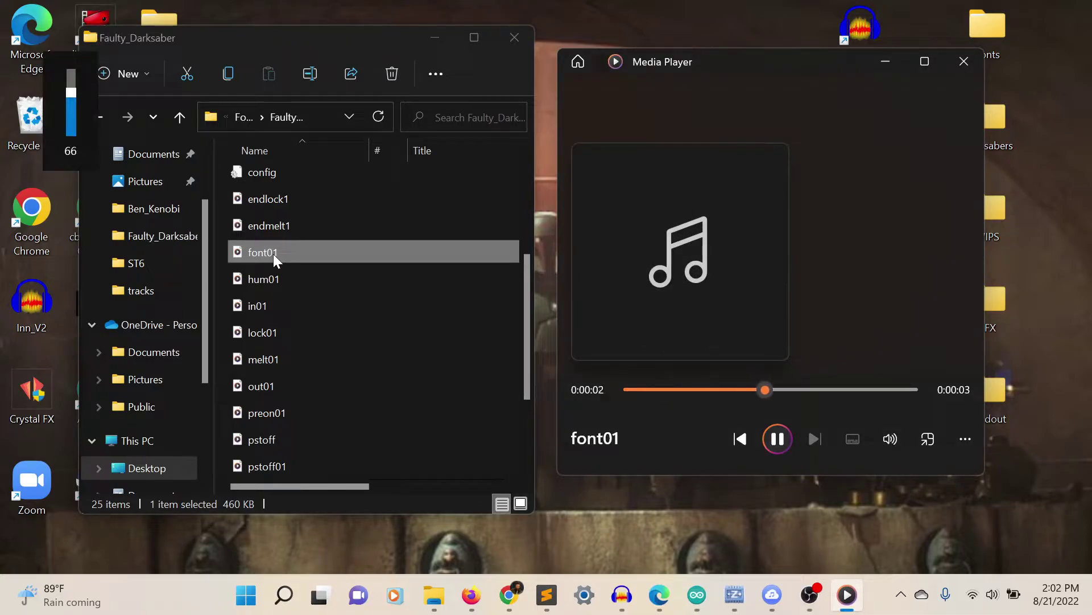
{"action": "key", "text": "XF86AudioLowerVolume"}
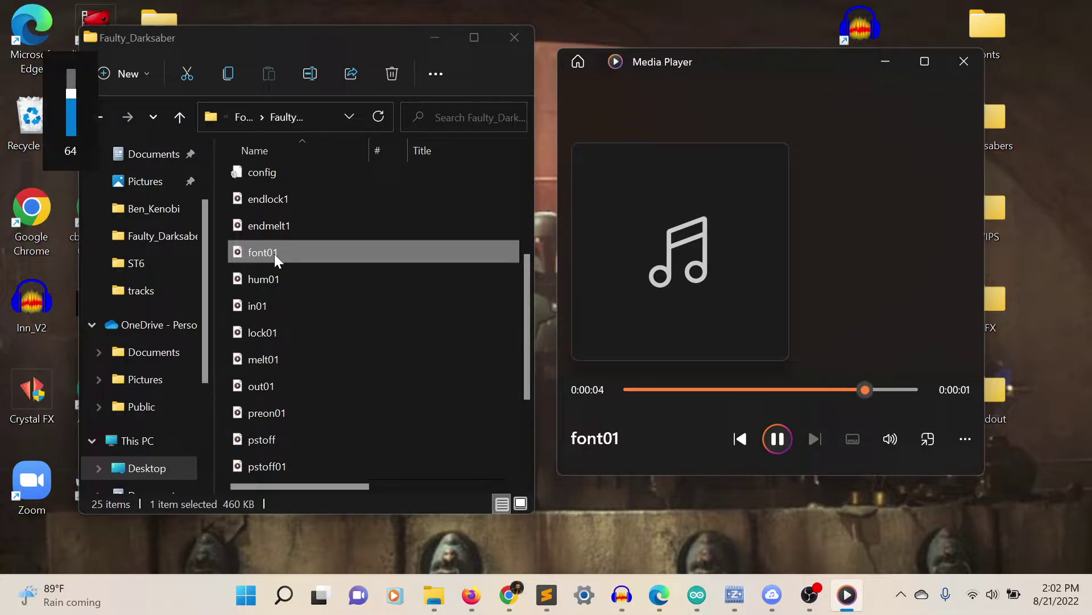
{"action": "left_click", "coordinate": [887, 63]}
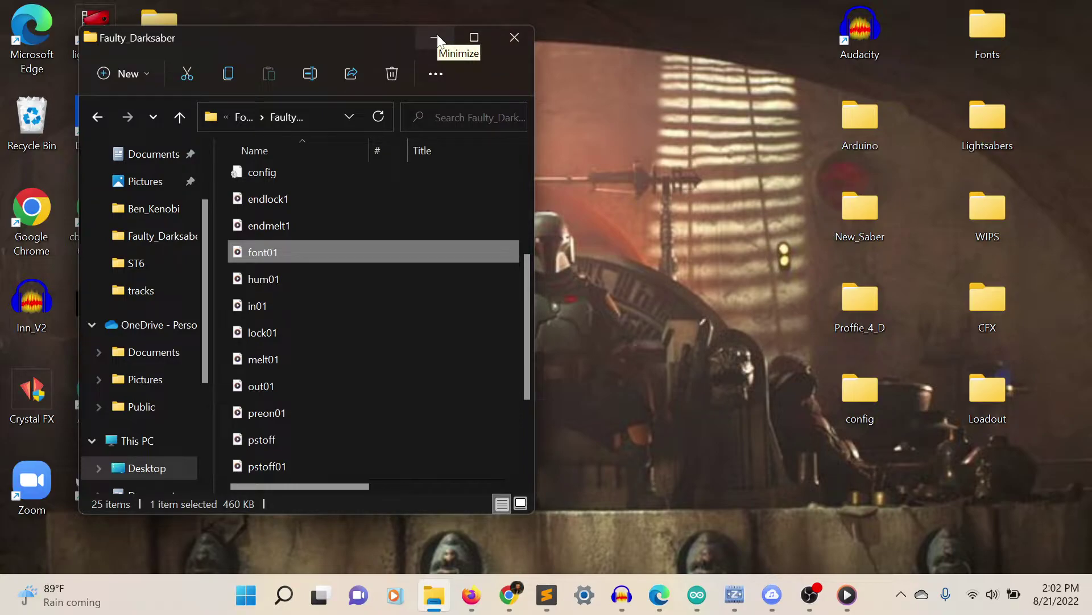
{"action": "left_click", "coordinate": [434, 37]}
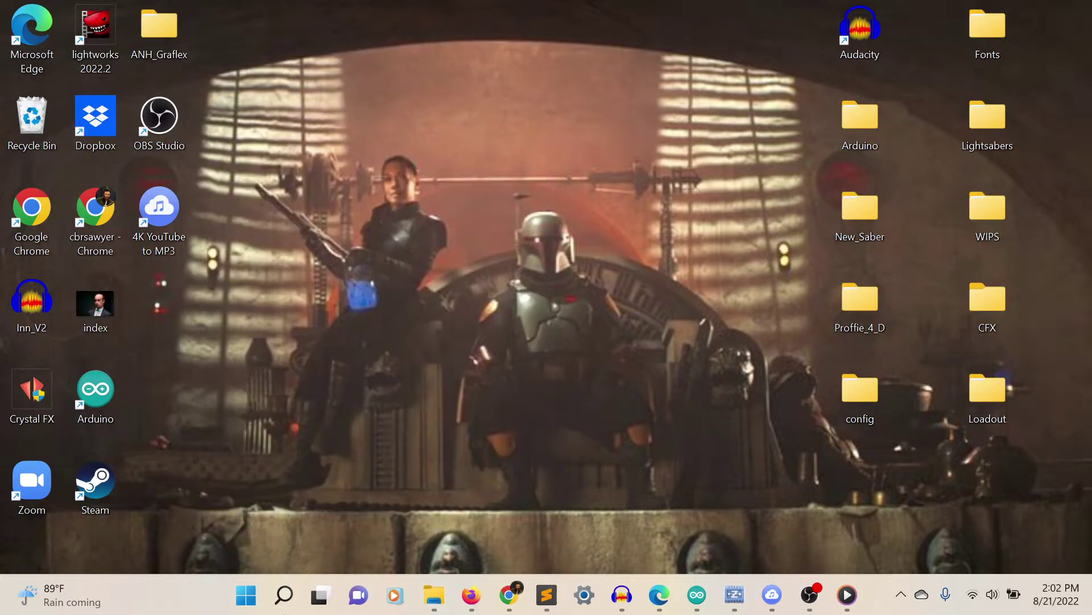
- Switch to Chrome, search YouTube for "mandalorian quotes bobf" and open the six-minute Din Djarin iconic moments video
{"action": "left_click", "coordinate": [509, 595]}
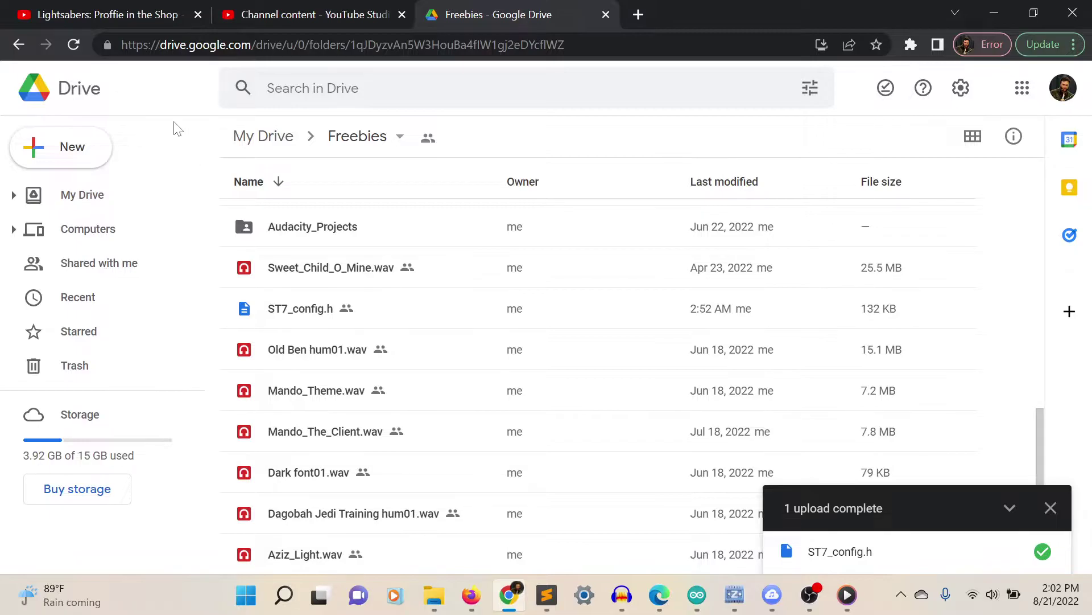
{"action": "left_click", "coordinate": [149, 17]}
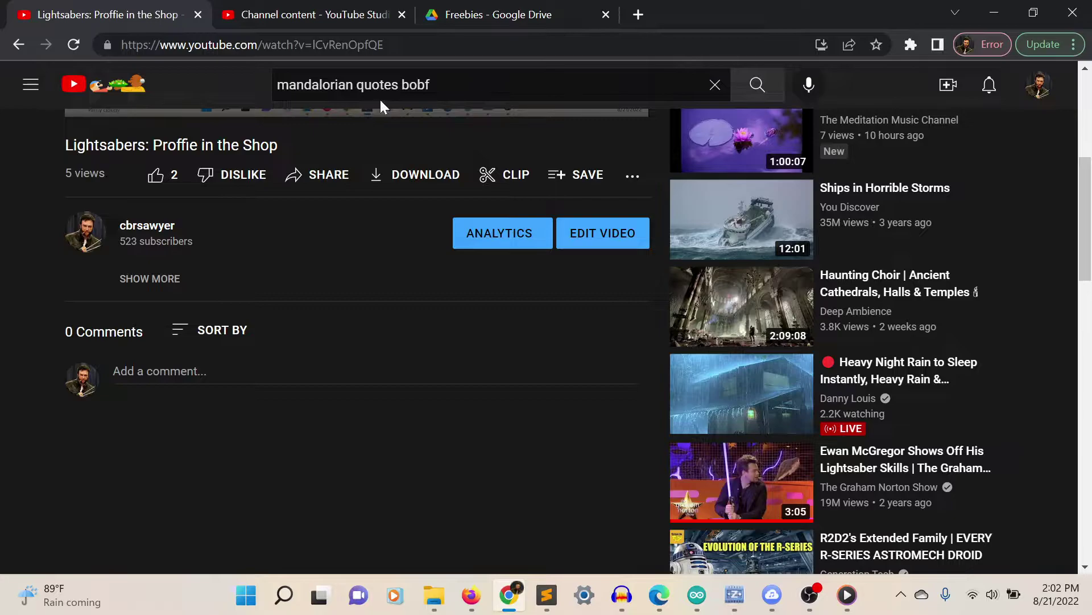
{"action": "left_click", "coordinate": [430, 84]}
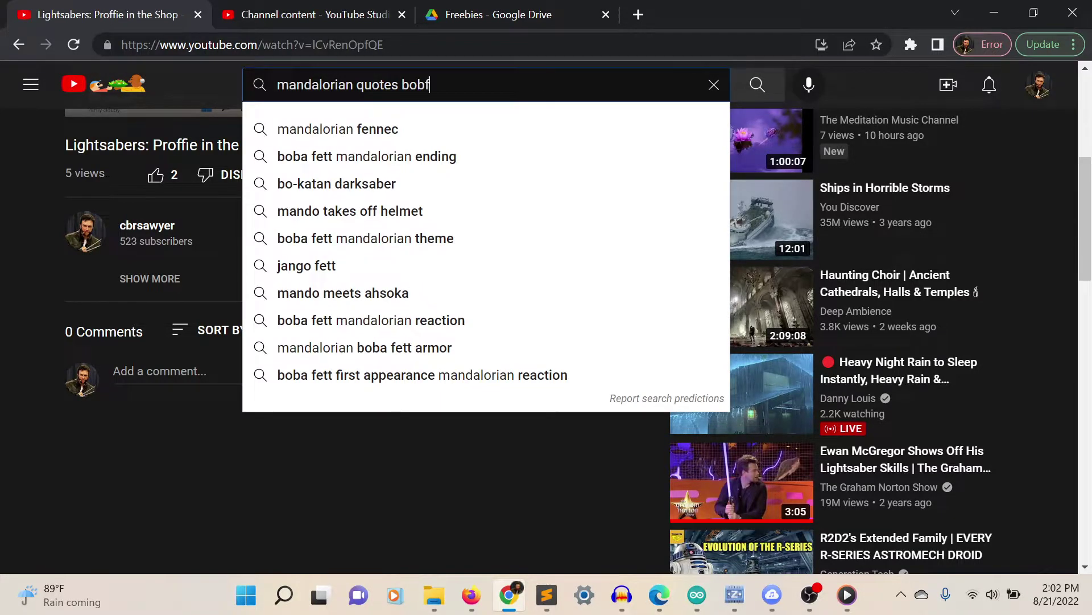
{"action": "key", "text": "Return"}
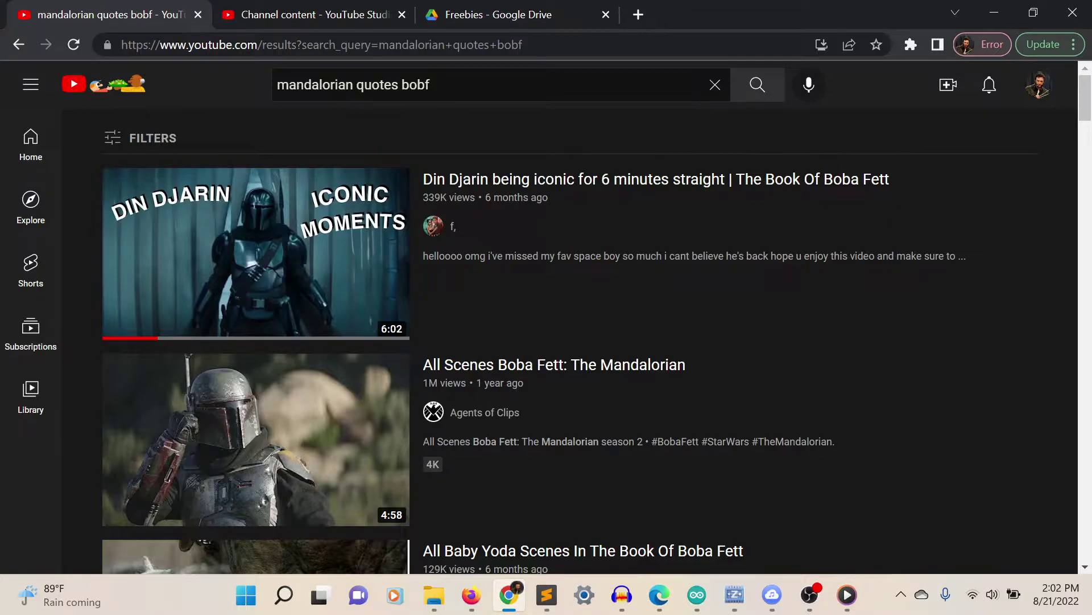
{"action": "left_click", "coordinate": [257, 252]}
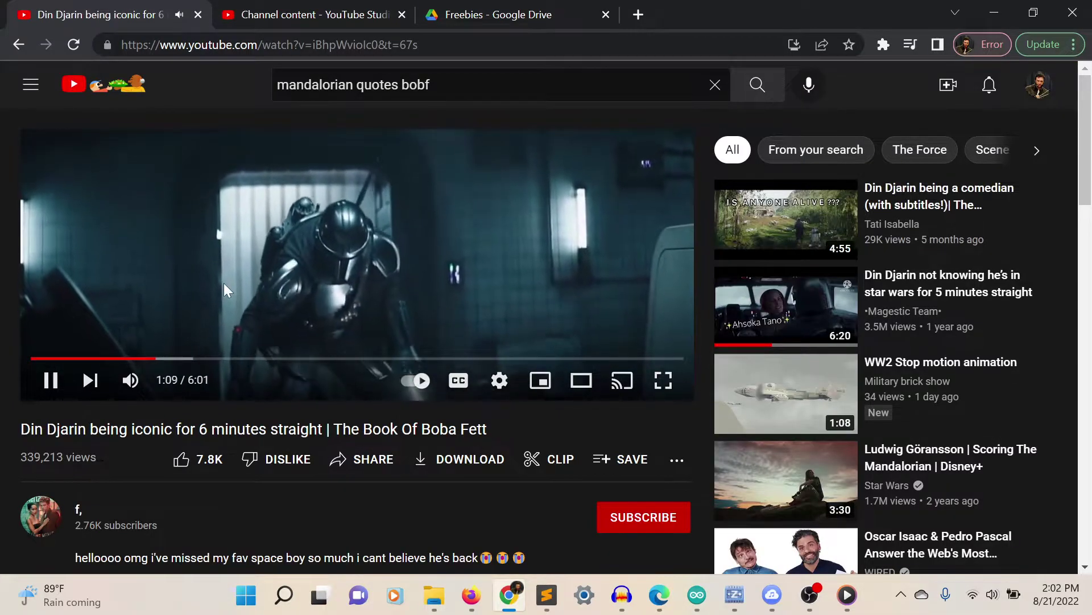
- Rewind the video to 0:06, play the quote and pause at 0:13
{"action": "left_click", "coordinate": [54, 387]}
{"action": "left_click_drag", "start_coordinate": [161, 358], "coordinate": [41, 361]}
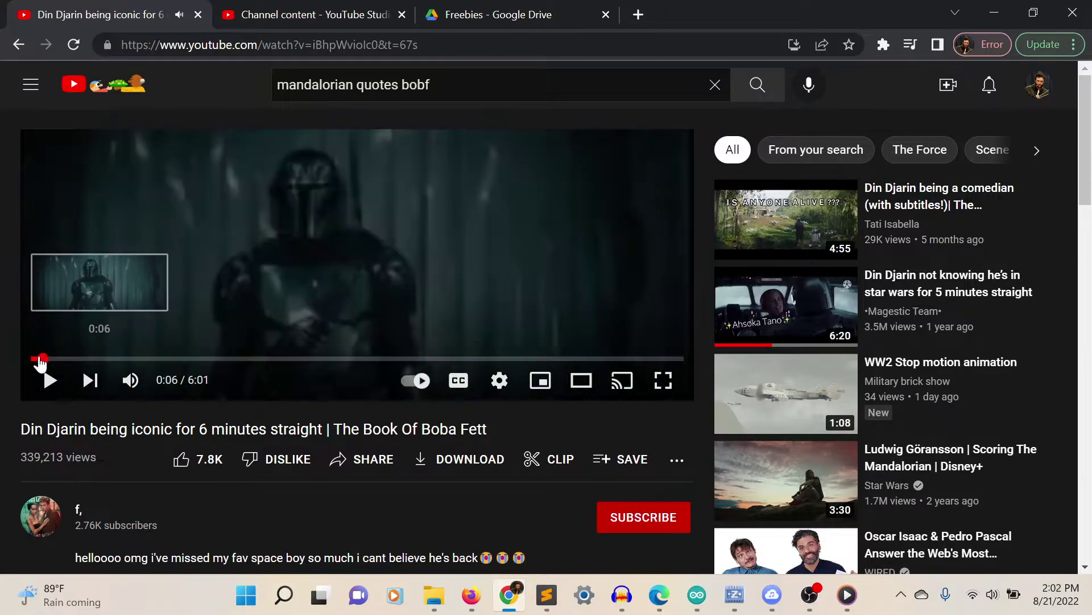
{"action": "left_click", "coordinate": [50, 380]}
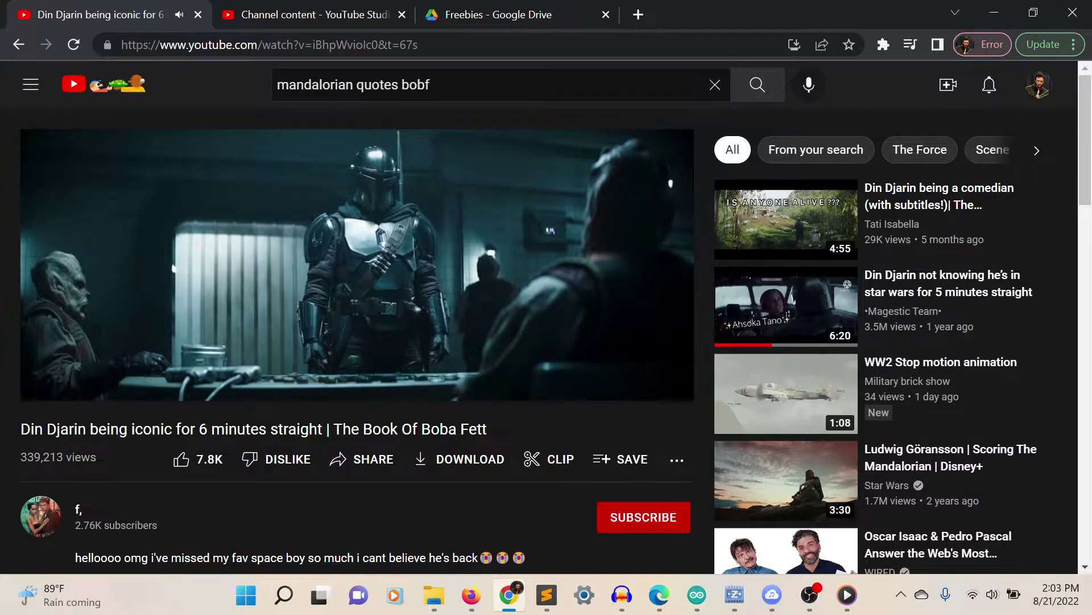
{"action": "left_click", "coordinate": [238, 288]}
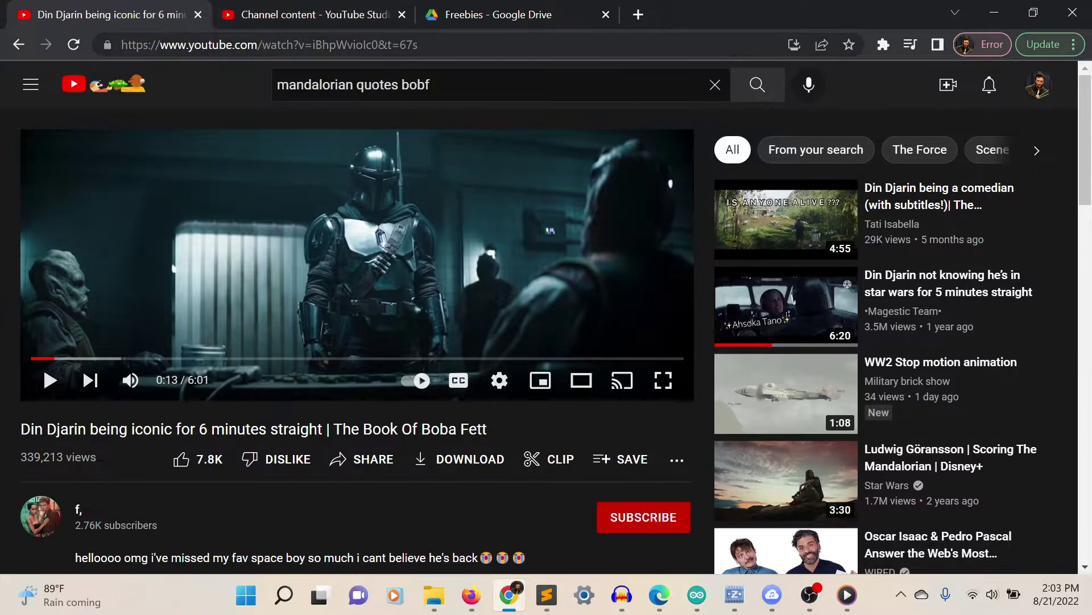
- Copy the YouTube video's full web address and minimize the browser
{"action": "left_click", "coordinate": [258, 43]}
{"action": "right_click", "coordinate": [261, 43]}
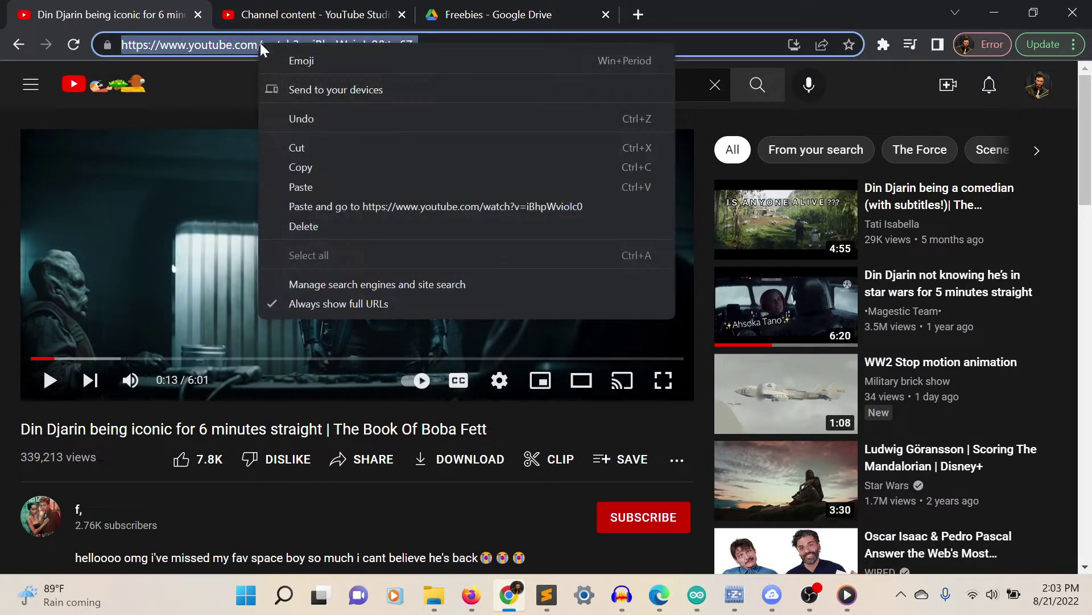
{"action": "left_click", "coordinate": [323, 165]}
{"action": "left_click", "coordinate": [994, 13]}
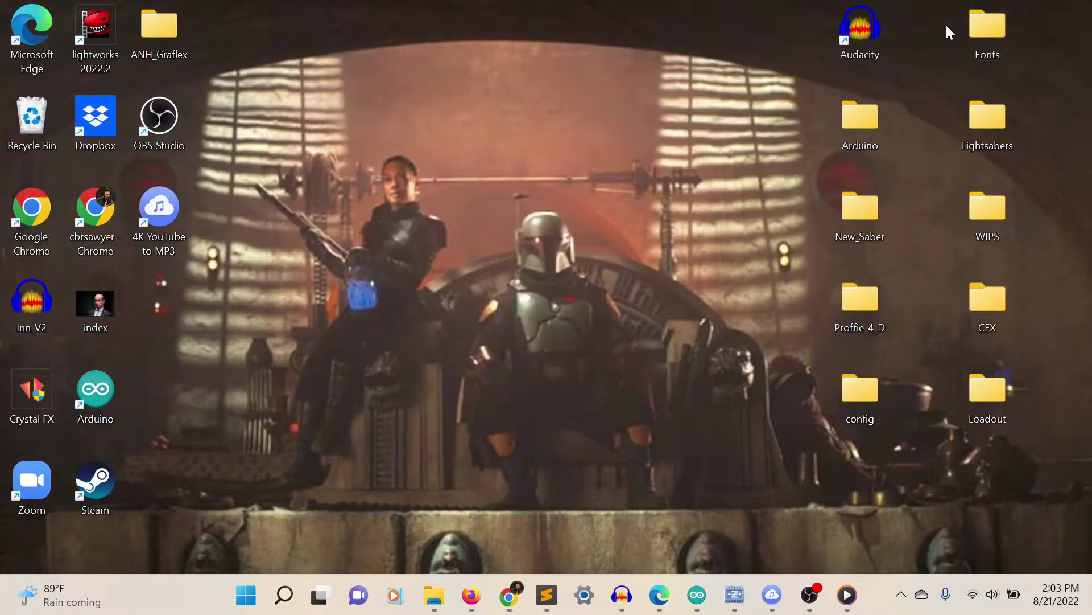
- Open 4K YouTube to MP3 and paste the copied link to download the video's audio as MP3
{"action": "double_click", "coordinate": [163, 214]}
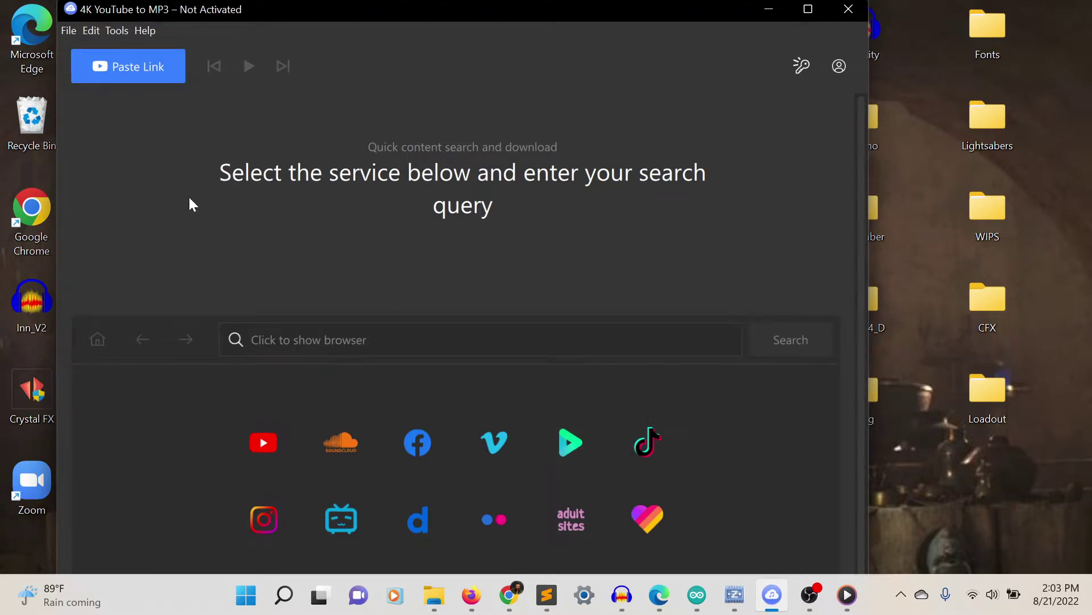
{"action": "right_click", "coordinate": [172, 149]}
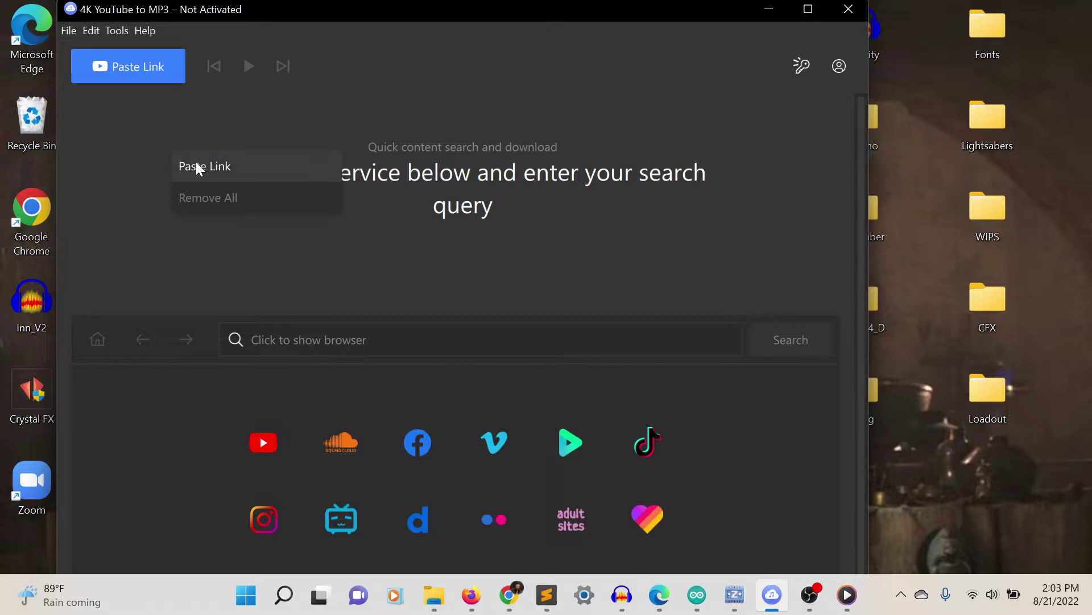
{"action": "left_click", "coordinate": [196, 165]}
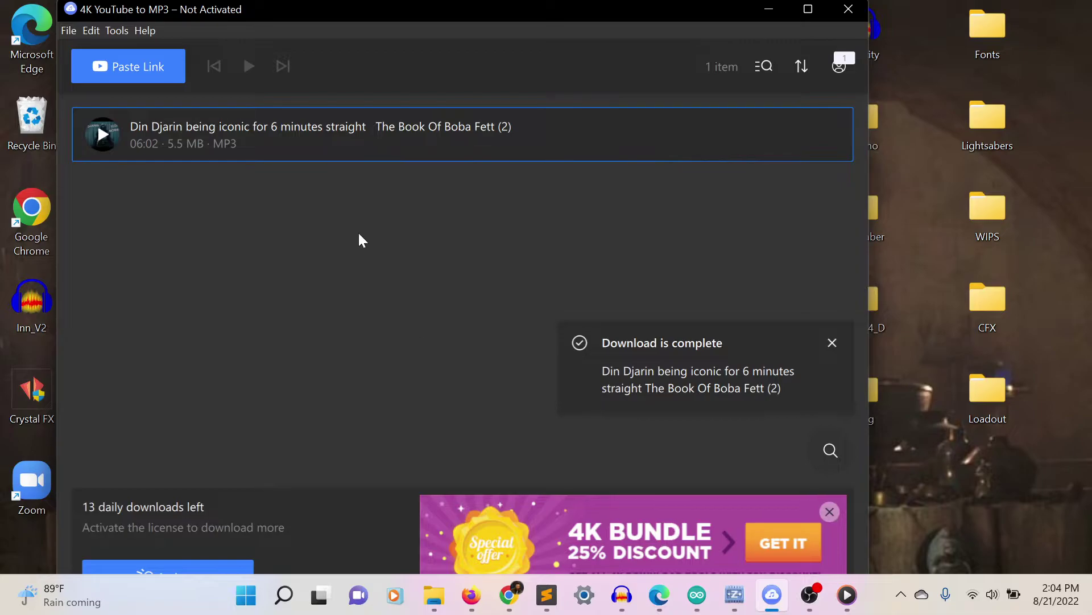
- Show the downloaded Din Djarin MP3 in its folder, import it into the open Audacity project and close the folder window
{"action": "mouse_move", "coordinate": [807, 143]}
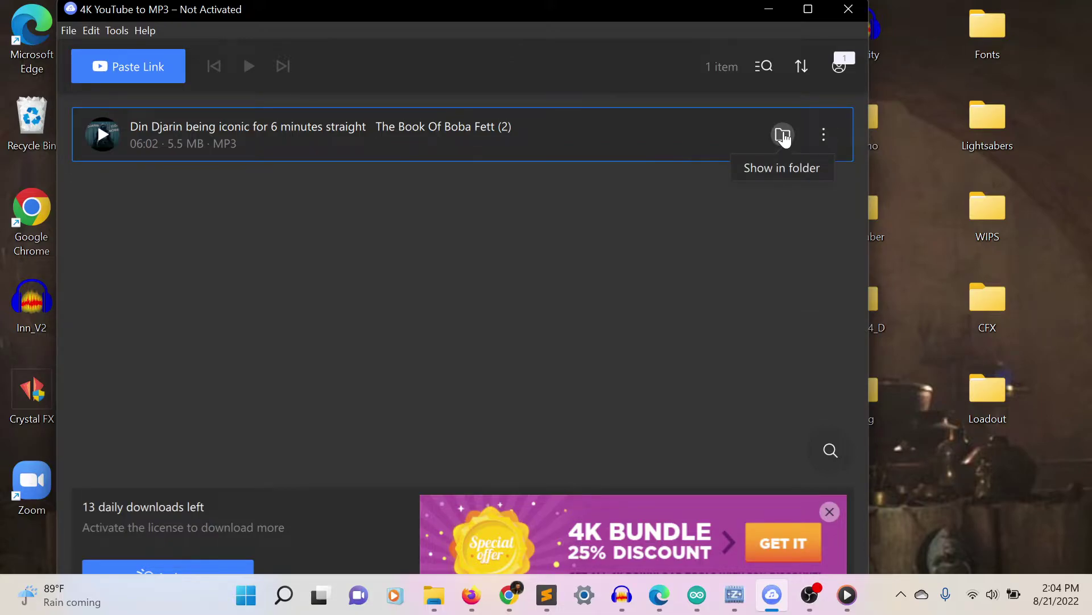
{"action": "left_click", "coordinate": [783, 136]}
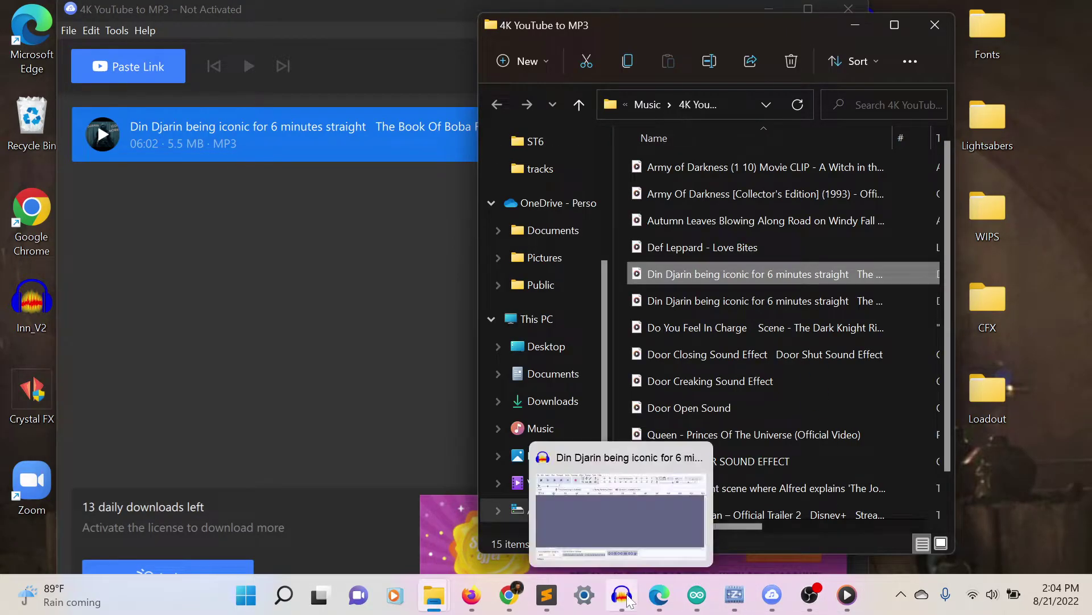
{"action": "left_click", "coordinate": [629, 601]}
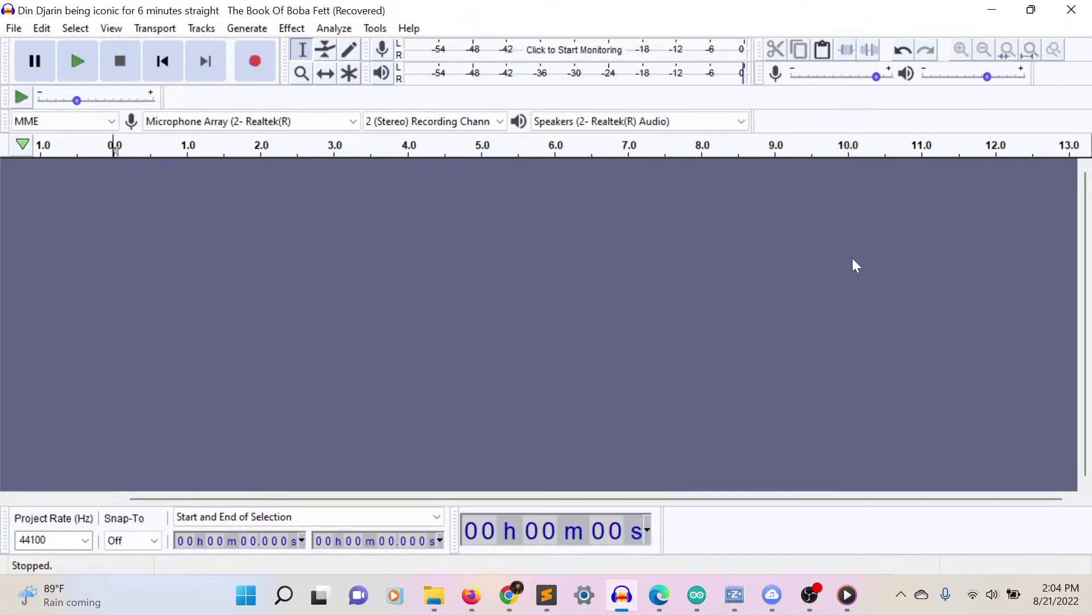
{"action": "mouse_move", "coordinate": [434, 595]}
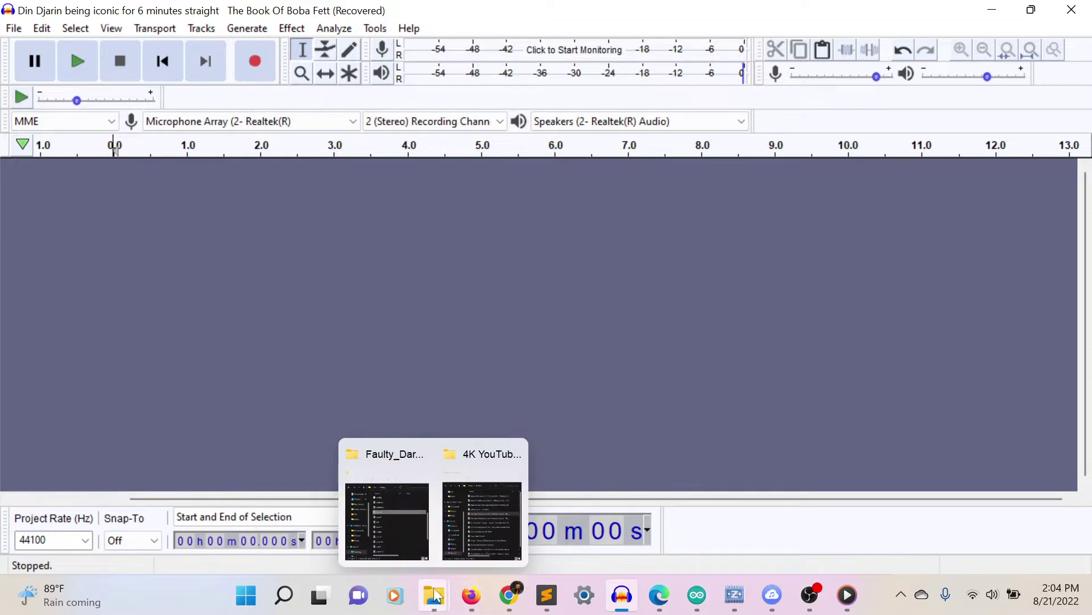
{"action": "left_click", "coordinate": [463, 535]}
{"action": "left_click_drag", "start_coordinate": [688, 276], "coordinate": [354, 327]}
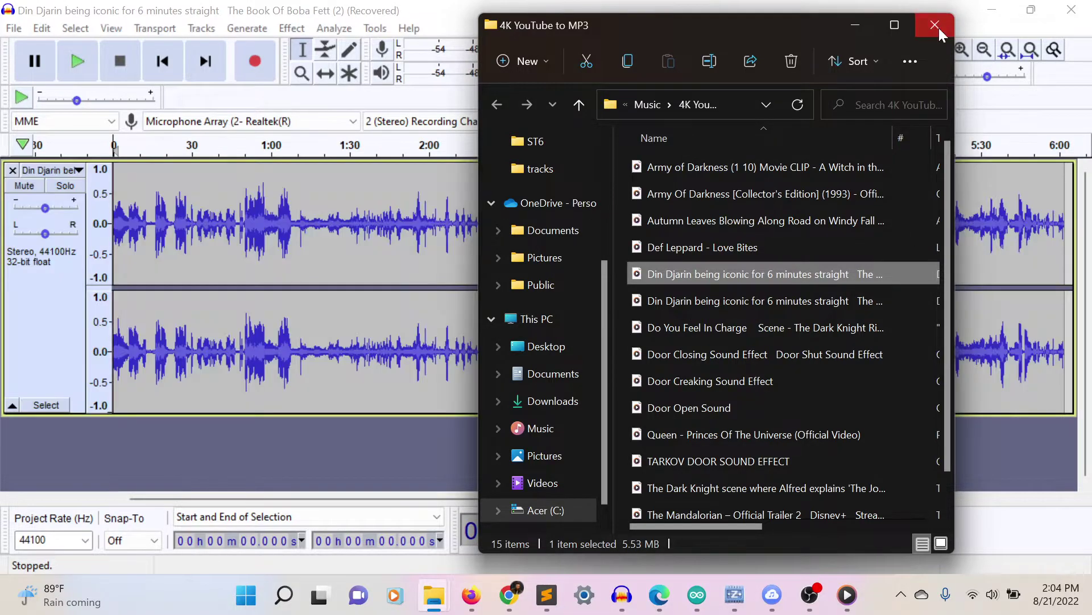
{"action": "left_click", "coordinate": [933, 24]}
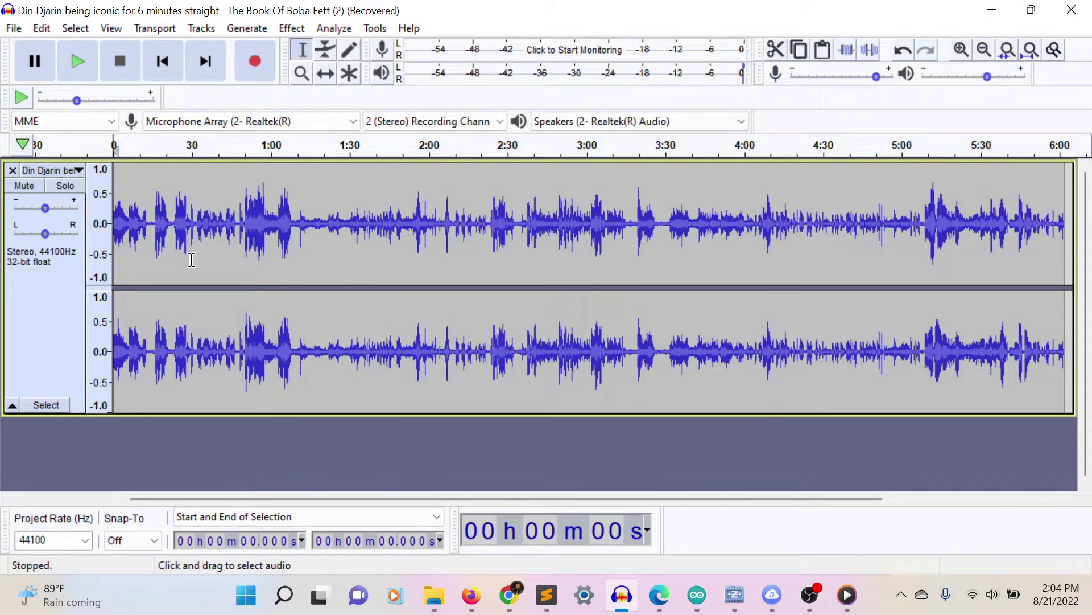
- Split the imported stereo track to mono and delete the lower mono track
{"action": "left_click", "coordinate": [77, 170]}
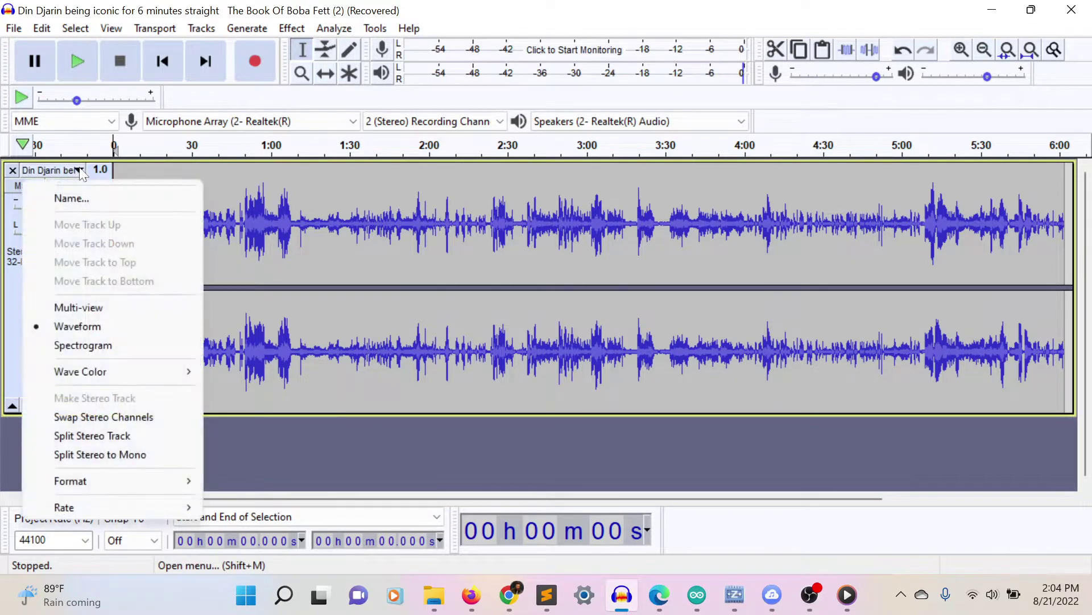
{"action": "left_click", "coordinate": [125, 454]}
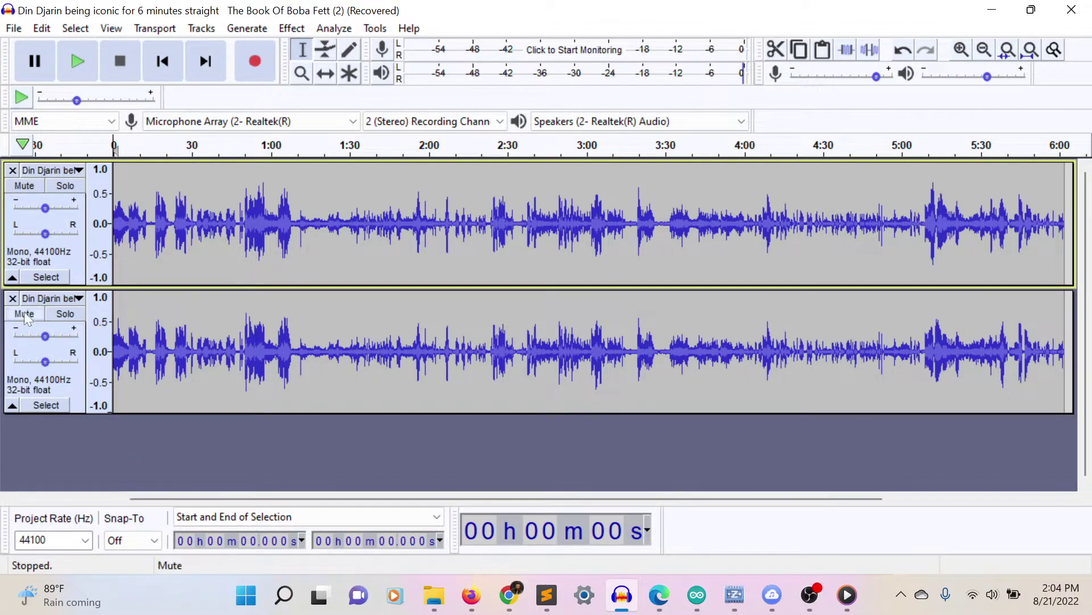
{"action": "left_click", "coordinate": [12, 298]}
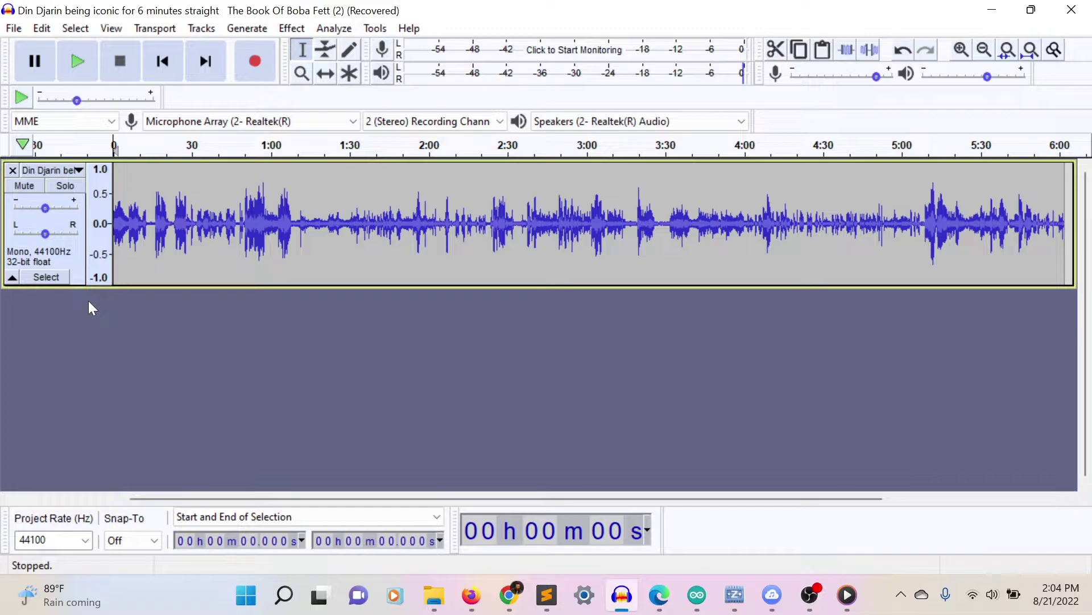
- Select all the audio in the remaining mono track and fit the project to the window width
{"action": "double_click", "coordinate": [260, 227]}
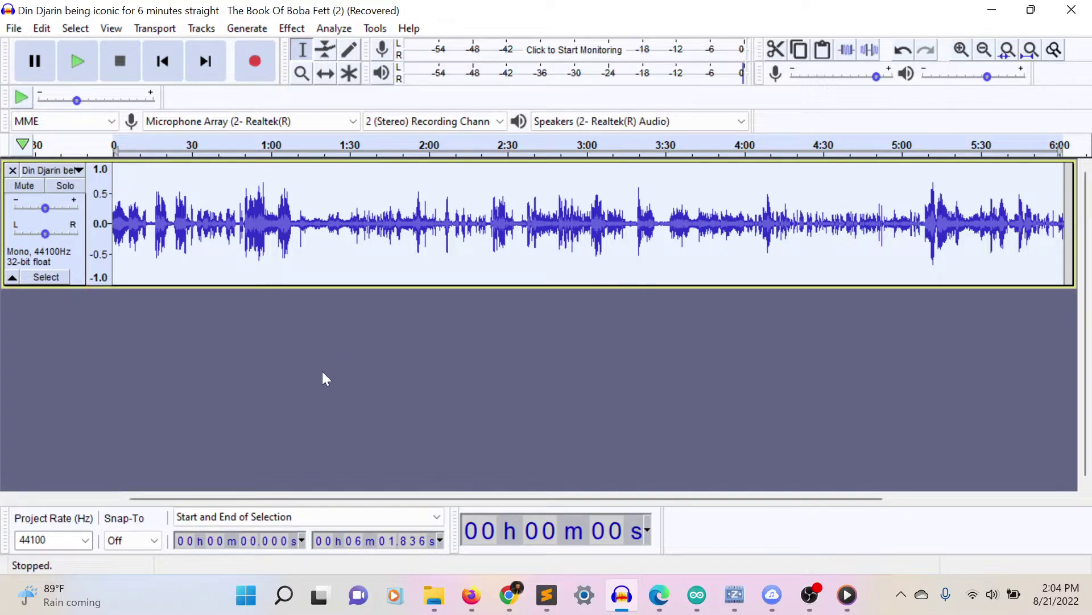
{"action": "double_click", "coordinate": [369, 248]}
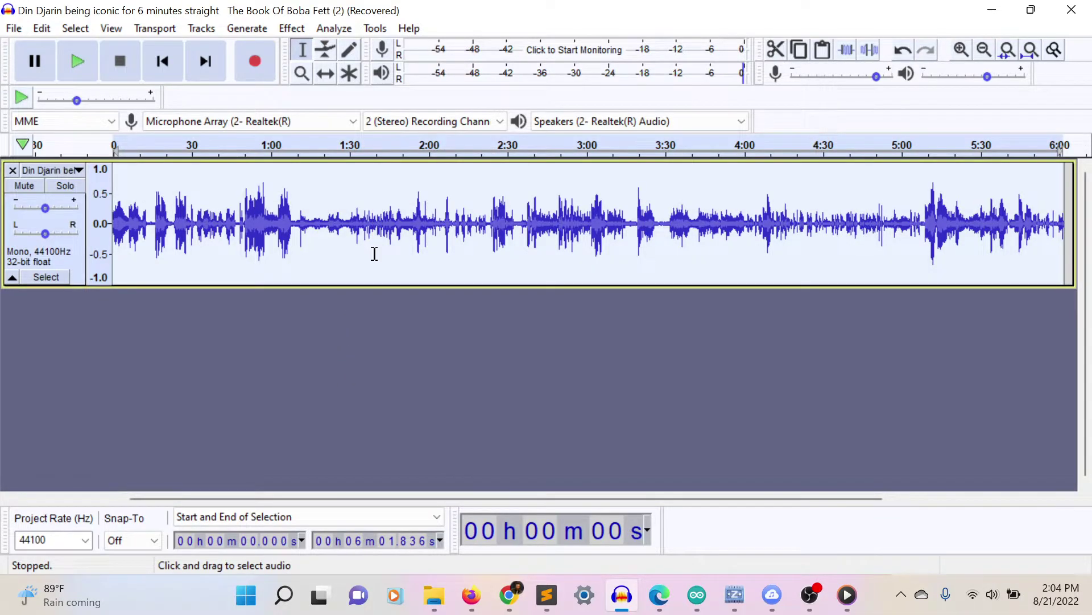
{"action": "key", "text": "ctrl+f"}
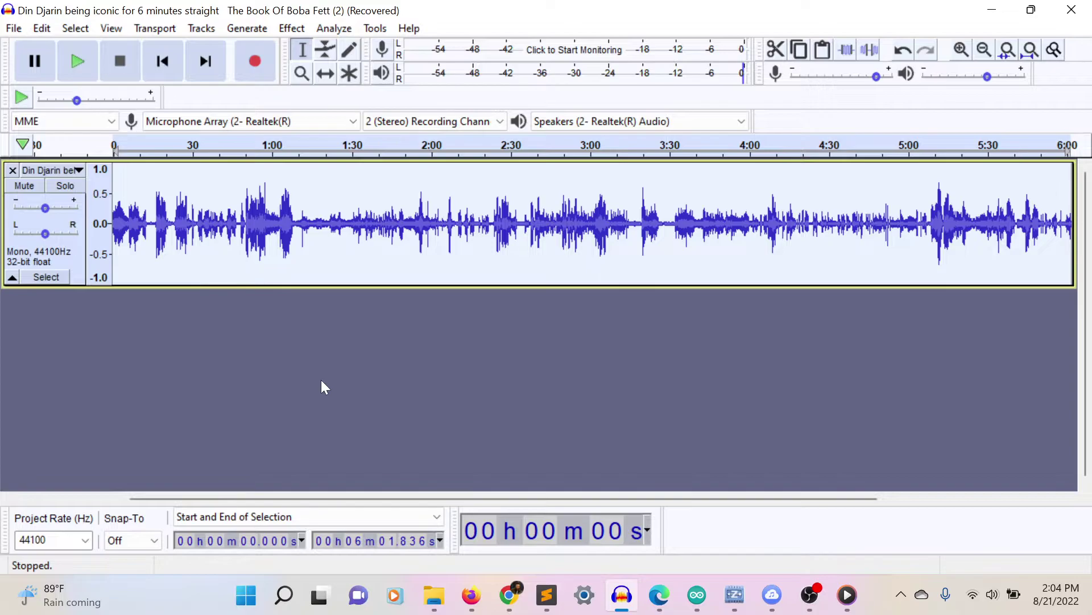
- Play the opening of the mono track, then select the quote from about 10.5 s to 13.8 s and play it
{"action": "key", "text": "space"}
{"action": "key", "text": "ctrl+1"}
{"action": "key", "text": "ctrl+1"}
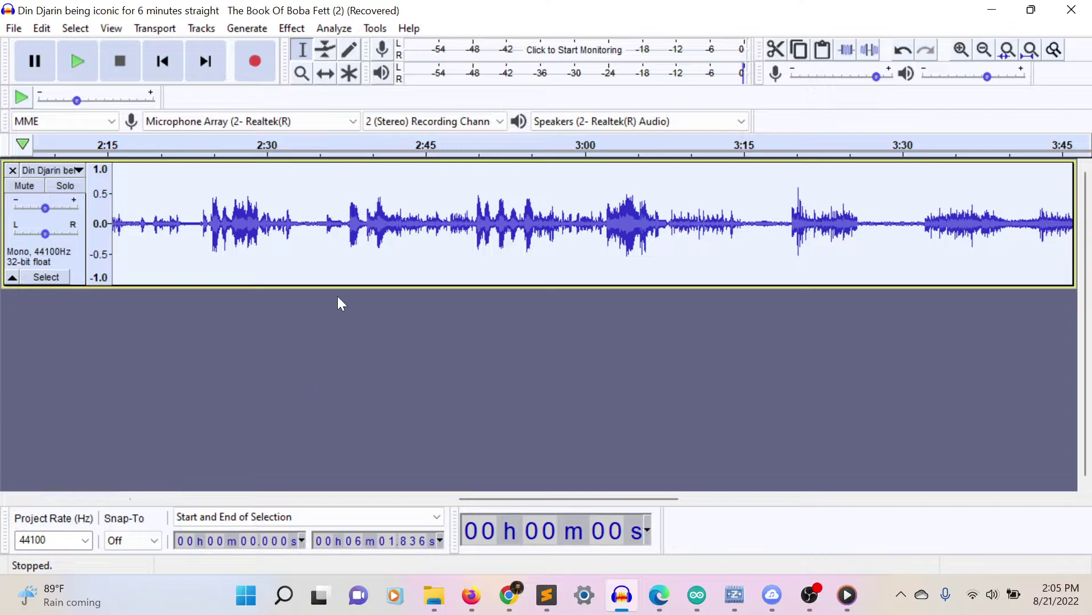
{"action": "key", "text": "Home"}
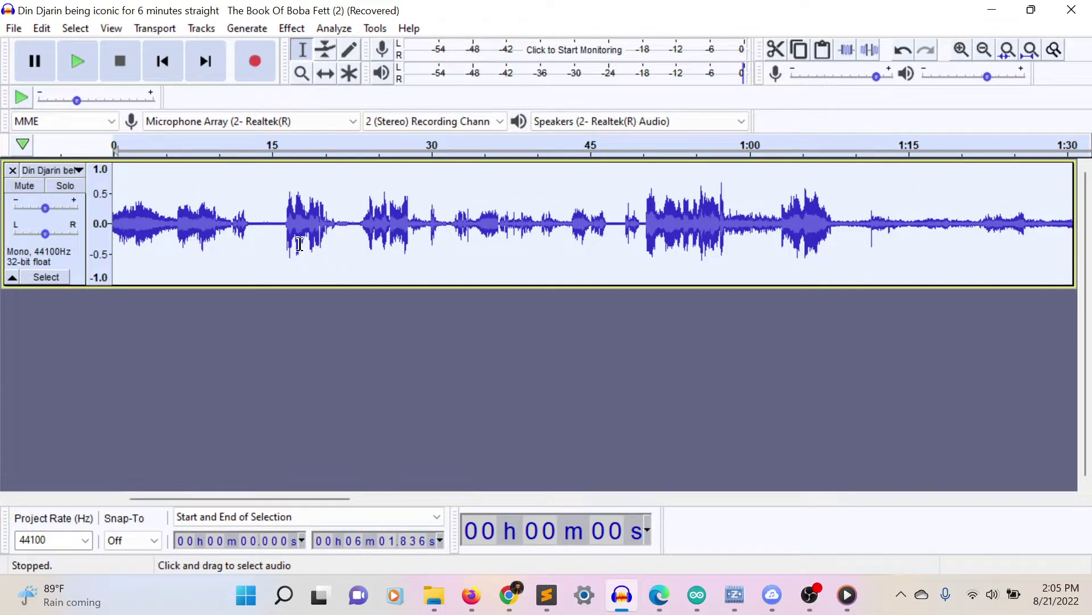
{"action": "key", "text": "space"}
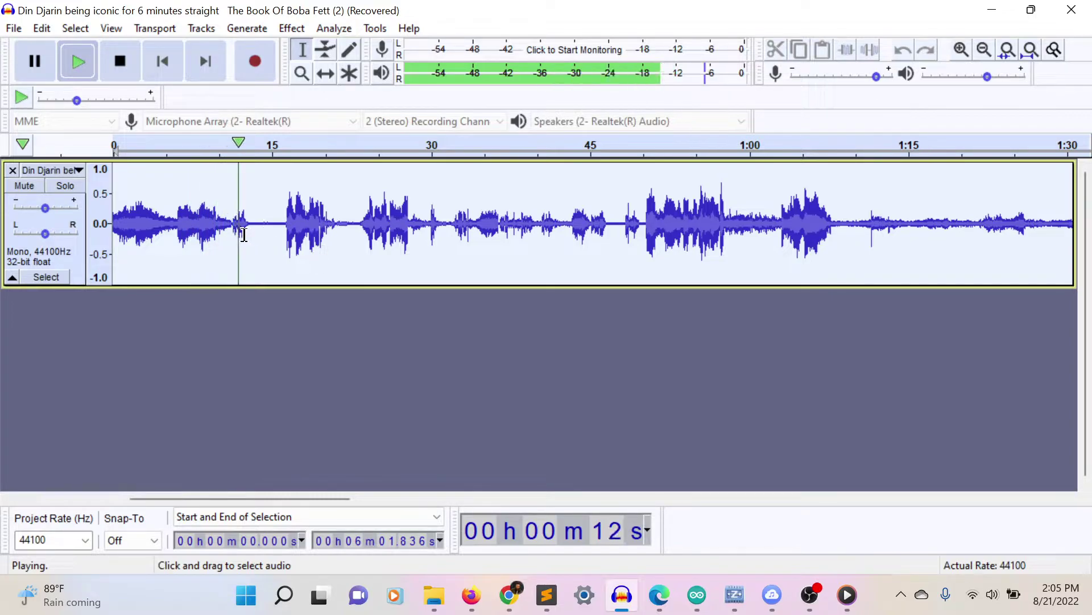
{"action": "key", "text": "space"}
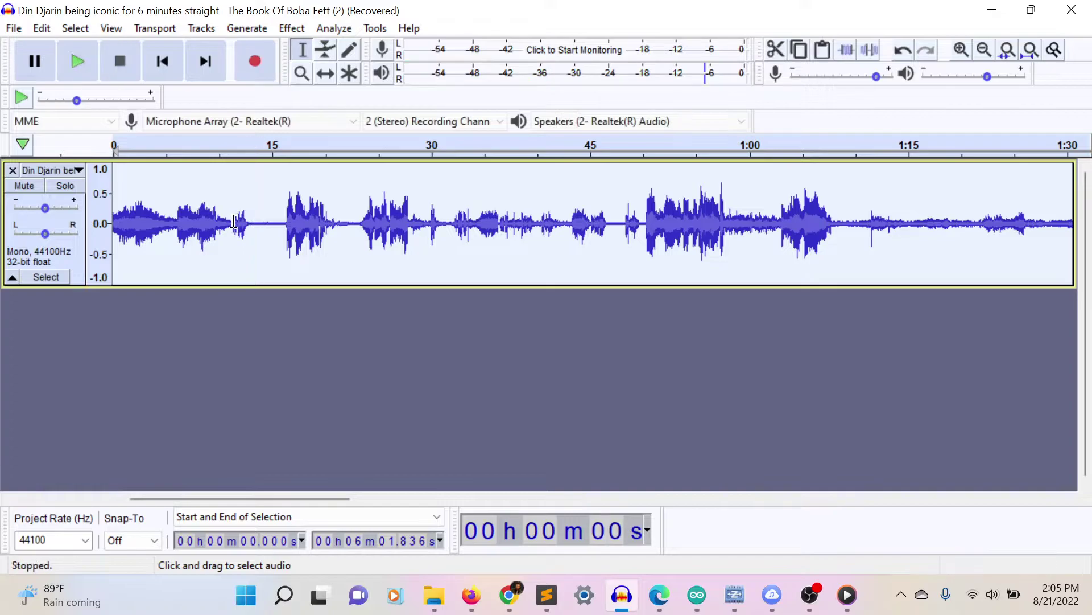
{"action": "left_click_drag", "start_coordinate": [225, 223], "coordinate": [259, 227]}
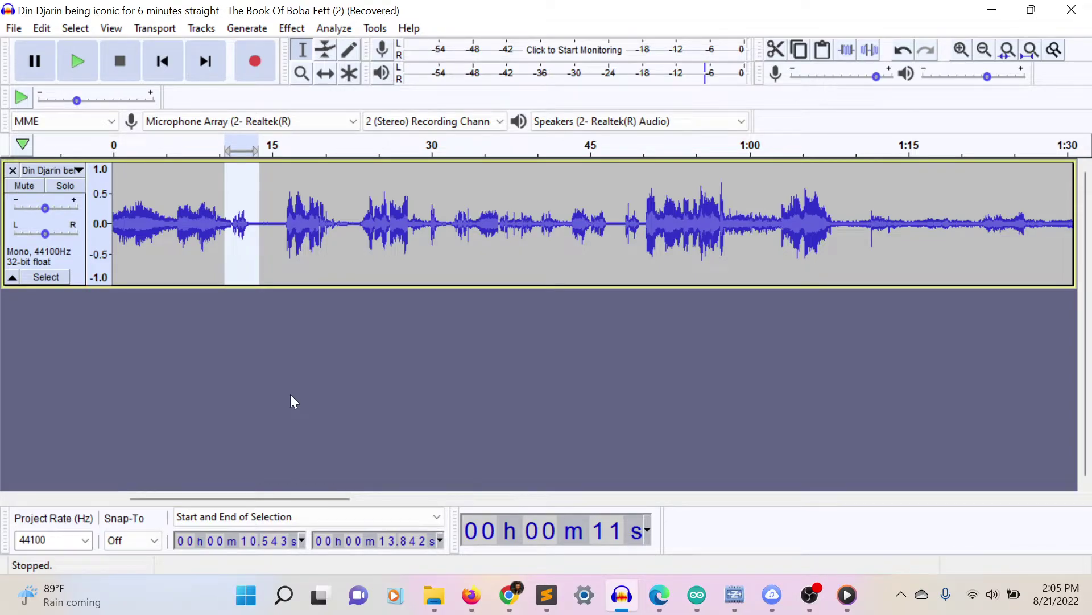
{"action": "key", "text": "space"}
- Copy the selected quote, paste it as a new track and delete the original full-length track
{"action": "left_click", "coordinate": [43, 29]}
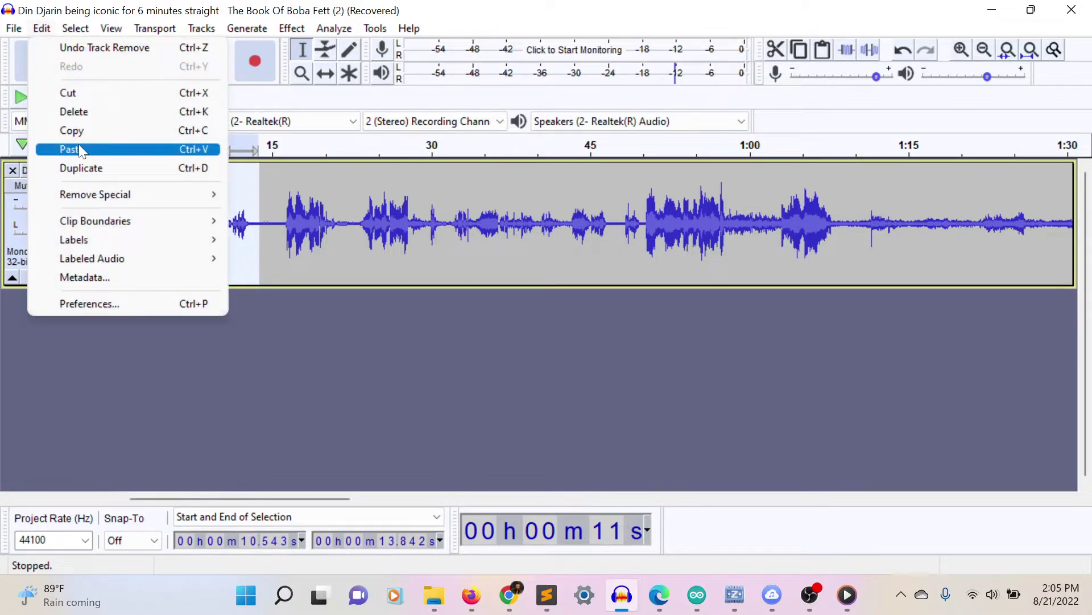
{"action": "left_click", "coordinate": [83, 126]}
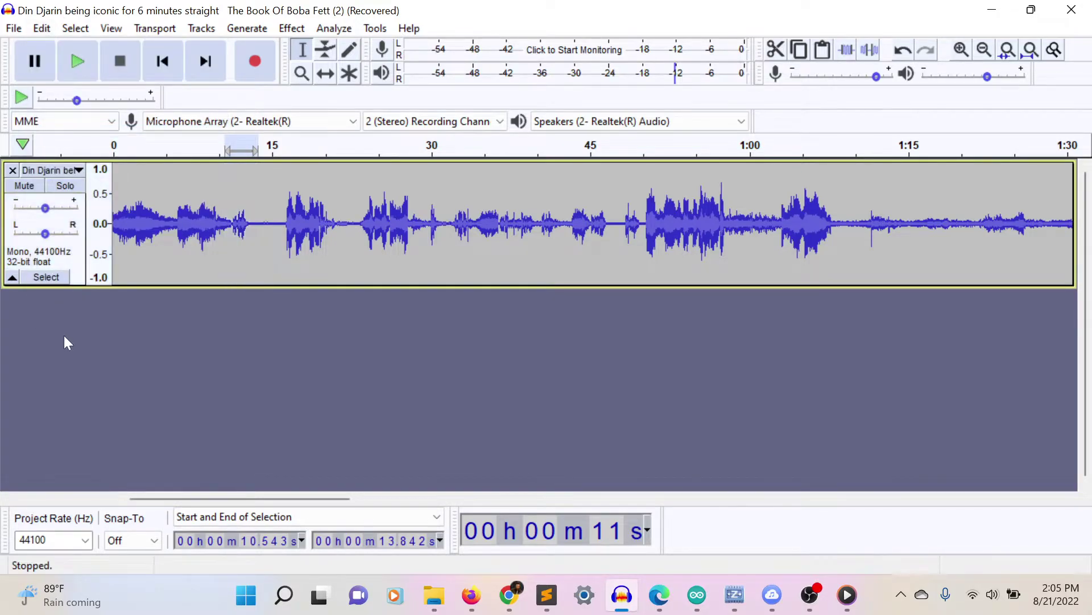
{"action": "left_click", "coordinate": [37, 29]}
{"action": "left_click", "coordinate": [71, 149]}
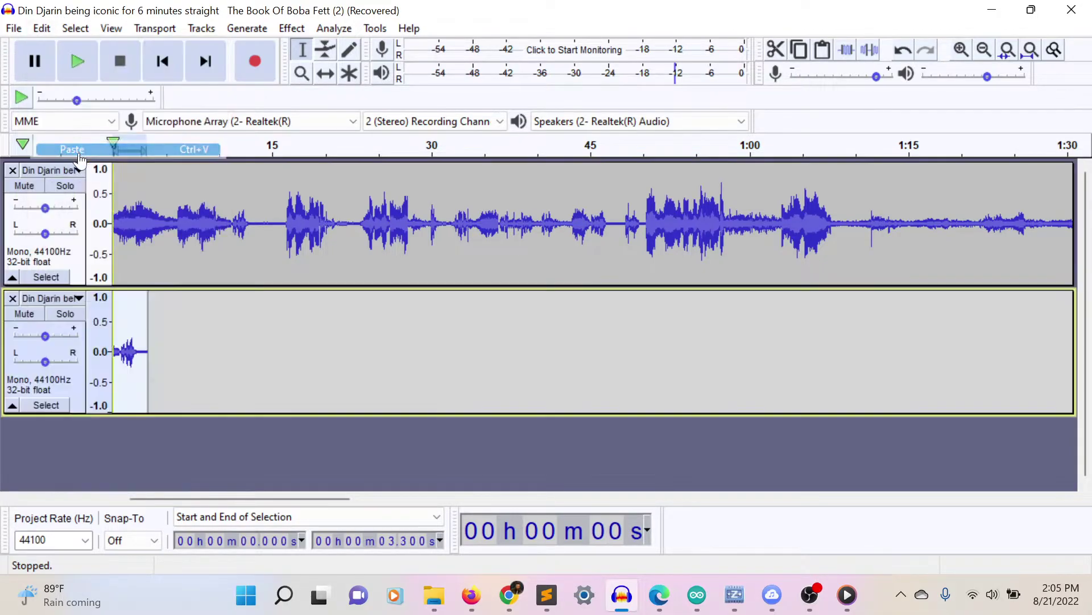
{"action": "left_click", "coordinate": [12, 170]}
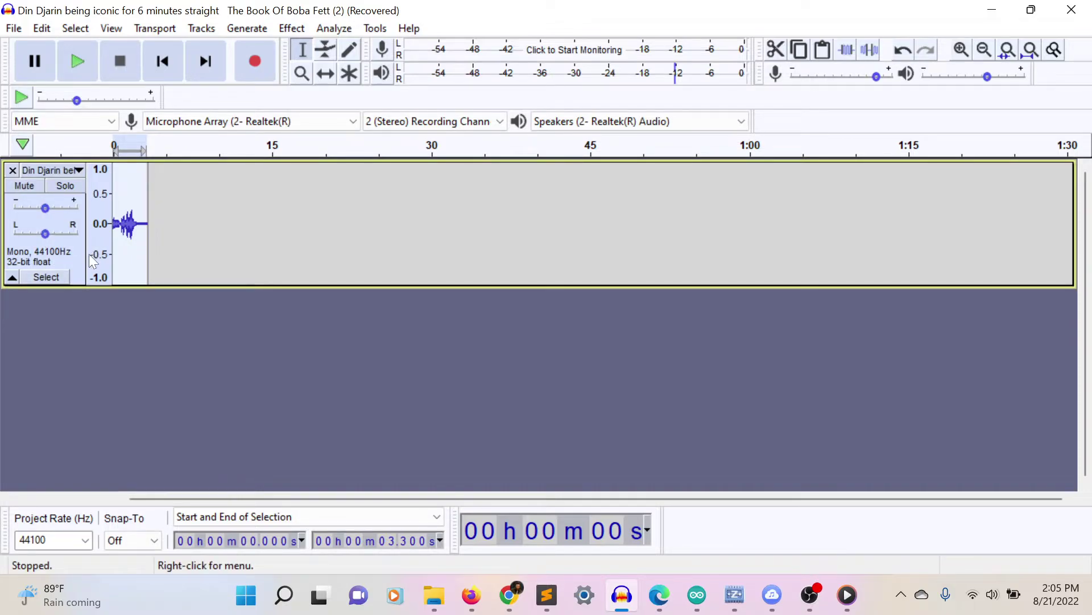
{"action": "key", "text": "ctrl+f"}
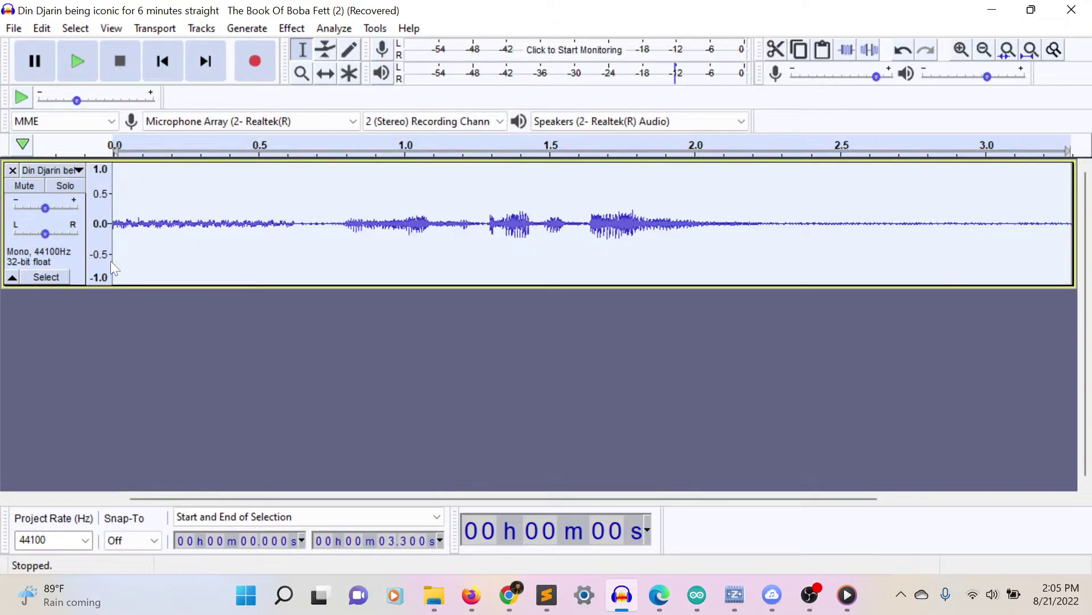
- Play the clip, then delete about 0.75 s before the quote and everything after about 1.48 s of the shortened clip
{"action": "key", "text": "space"}
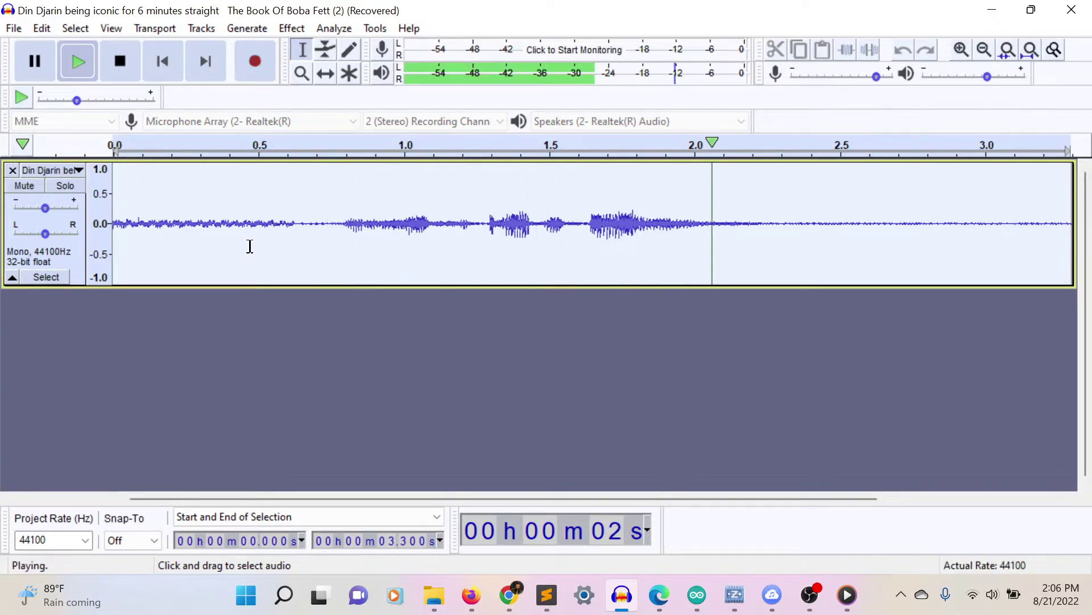
{"action": "key", "text": "space"}
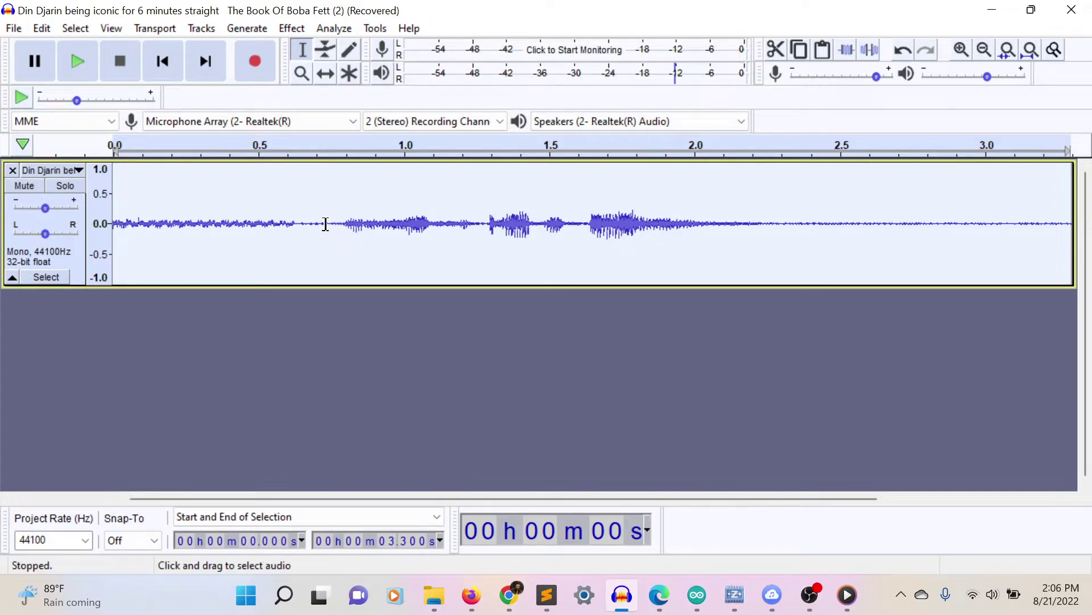
{"action": "left_click_drag", "start_coordinate": [330, 223], "coordinate": [98, 239]}
{"action": "key", "text": "Delete"}
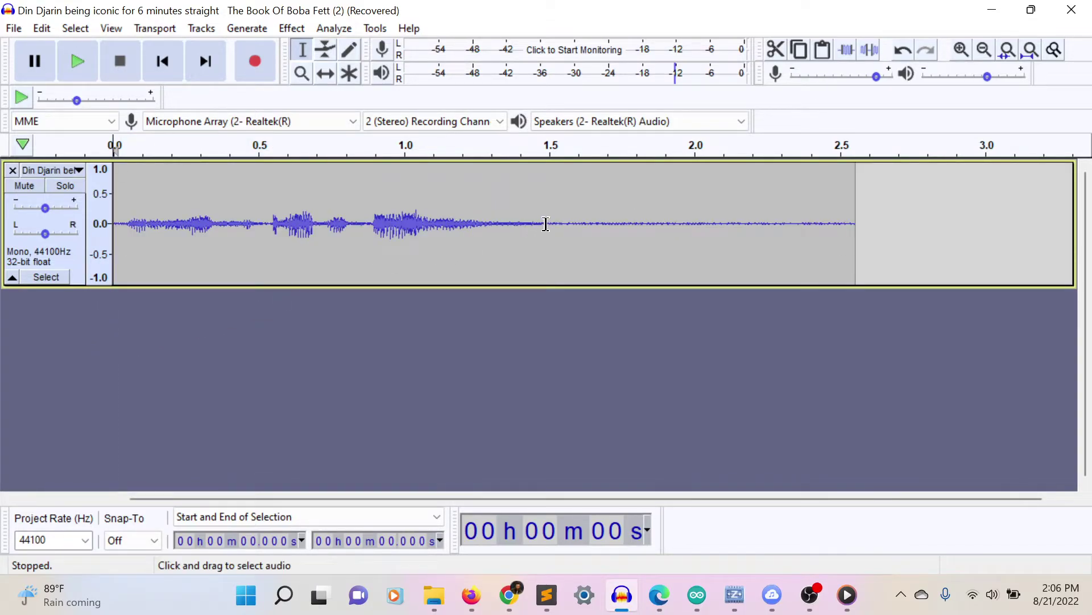
{"action": "left_click_drag", "start_coordinate": [544, 221], "coordinate": [854, 222]}
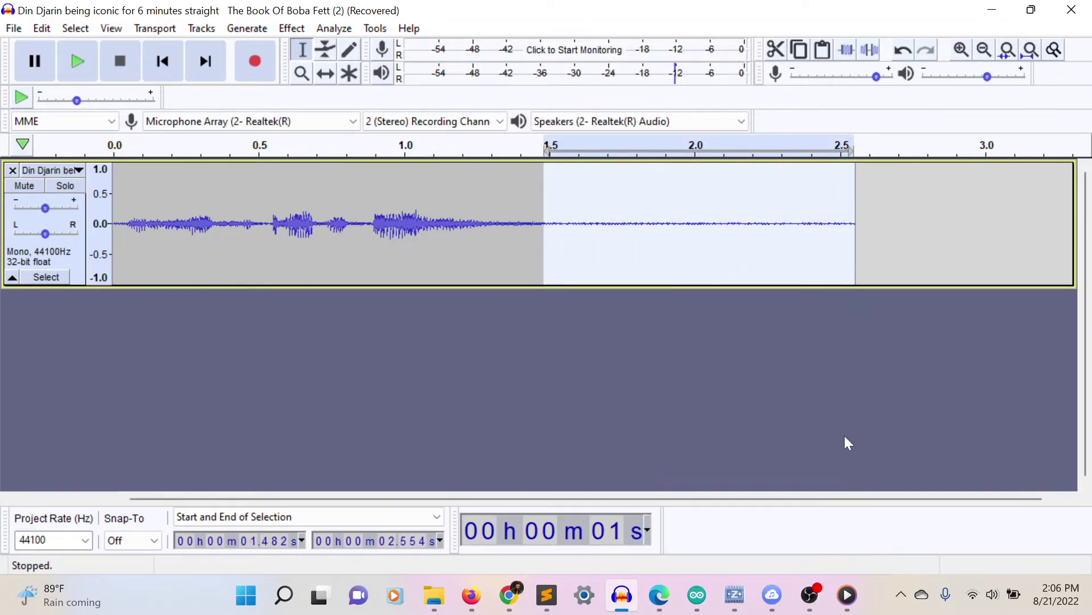
{"action": "key", "text": "Delete"}
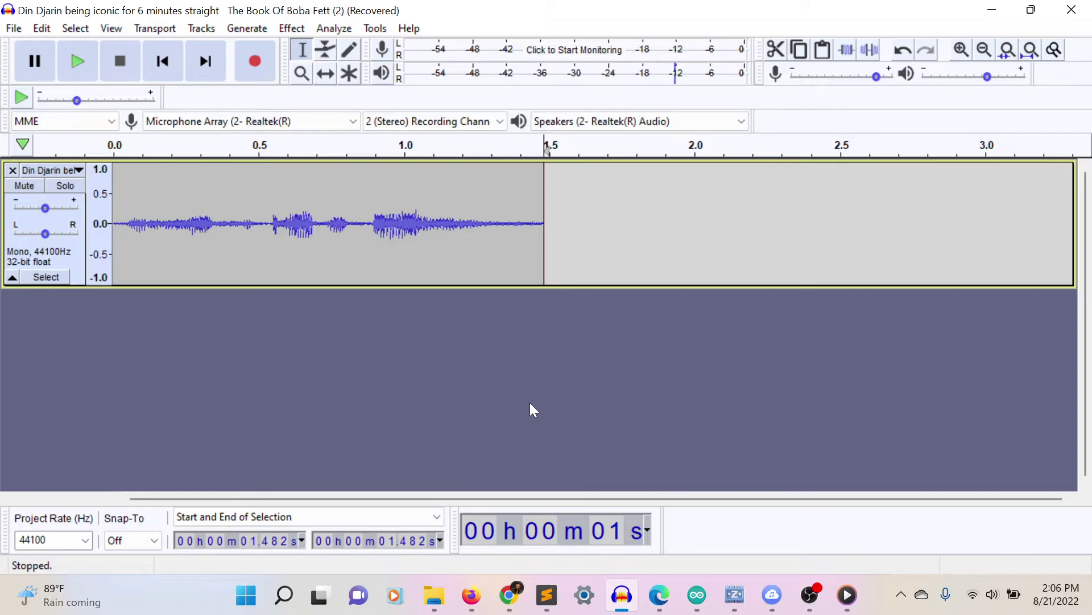
- Select the whole trimmed clip, fit it to the window width and play it back
{"action": "double_click", "coordinate": [286, 226]}
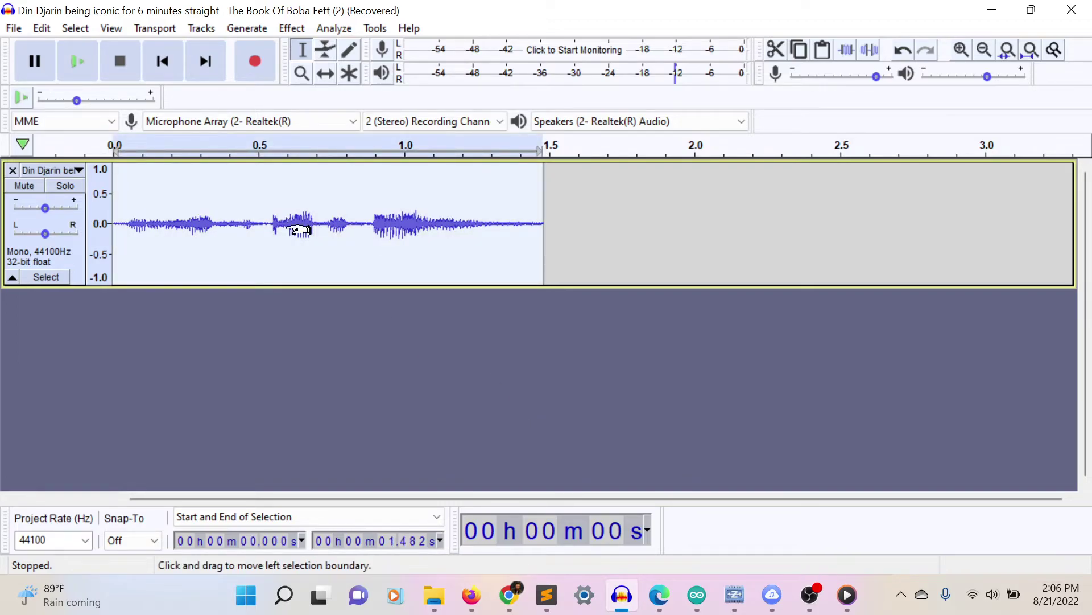
{"action": "key", "text": "ctrl+e"}
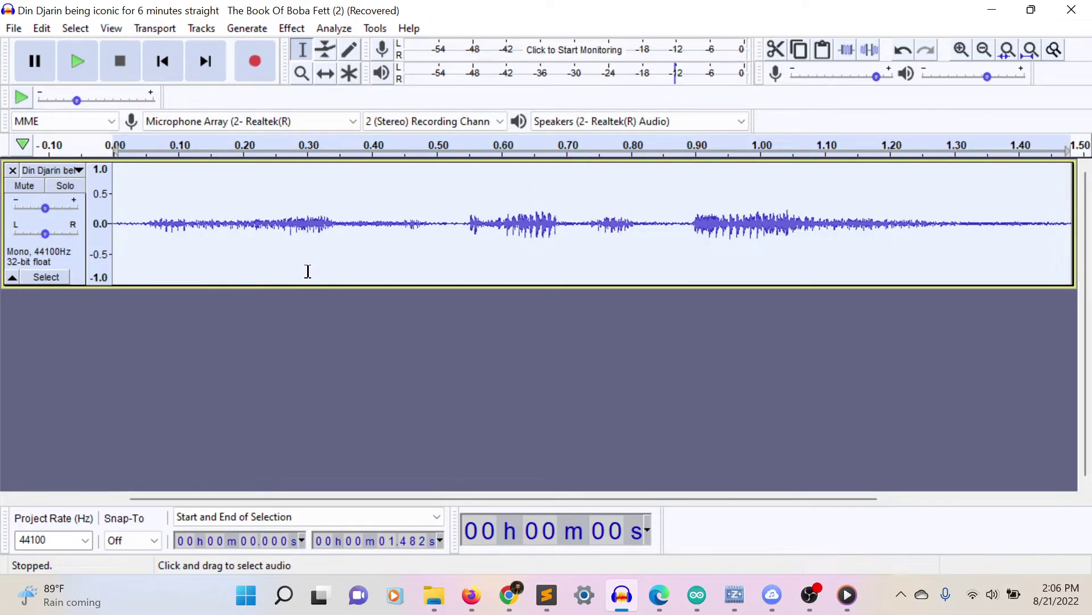
{"action": "key", "text": "space"}
{"action": "left_click", "coordinate": [366, 316]}
{"action": "double_click", "coordinate": [514, 205]}
- Try amplifying the trimmed clip with a preview, play it back and undo the amplification
{"action": "left_click", "coordinate": [292, 28]}
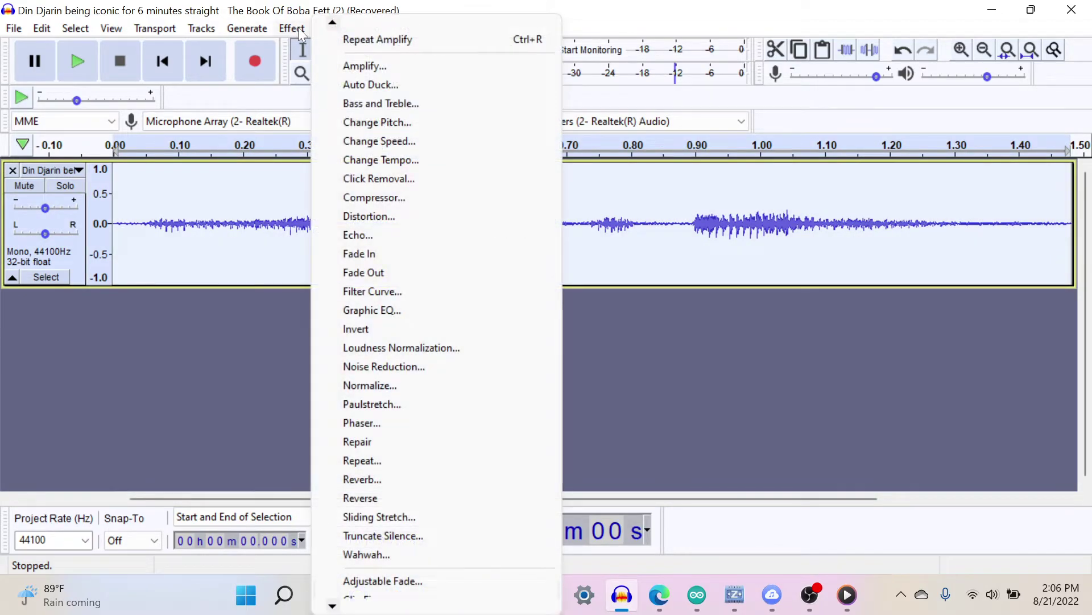
{"action": "left_click", "coordinate": [342, 63]}
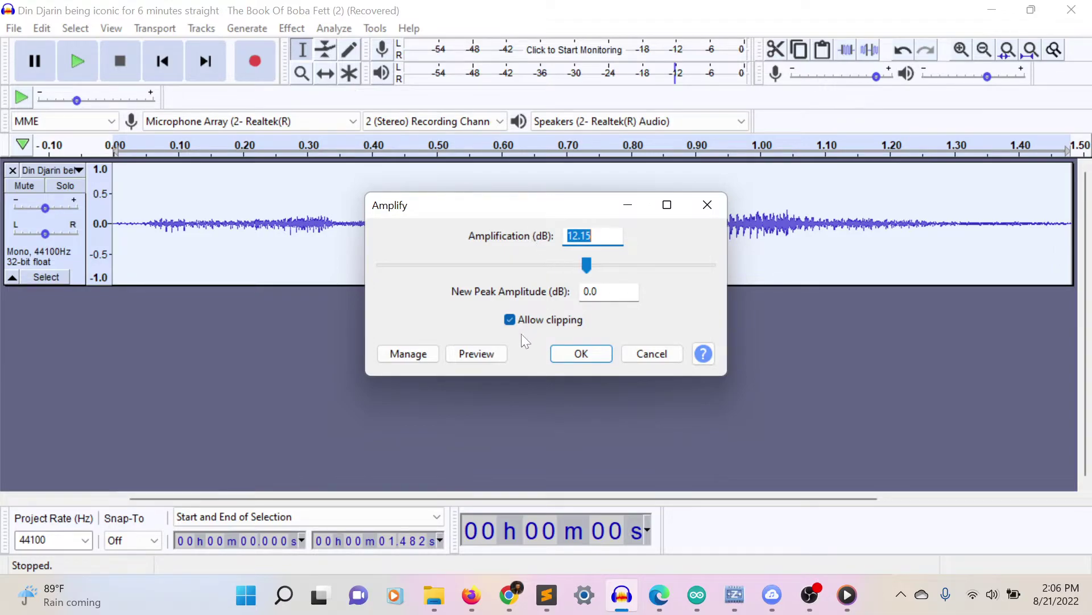
{"action": "left_click", "coordinate": [467, 354]}
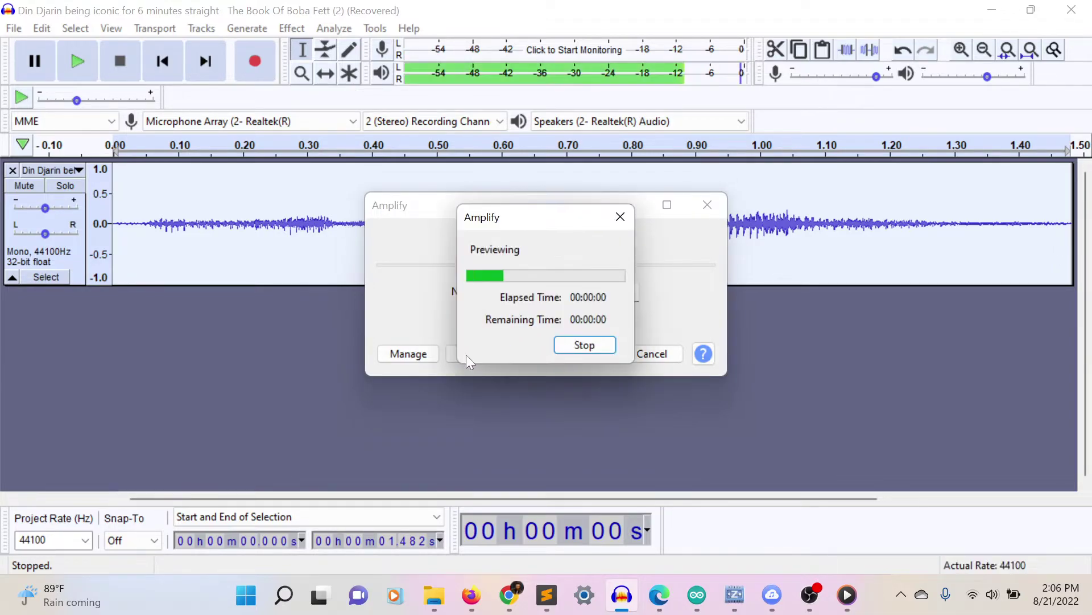
{"action": "left_click_drag", "start_coordinate": [587, 272], "coordinate": [584, 269]}
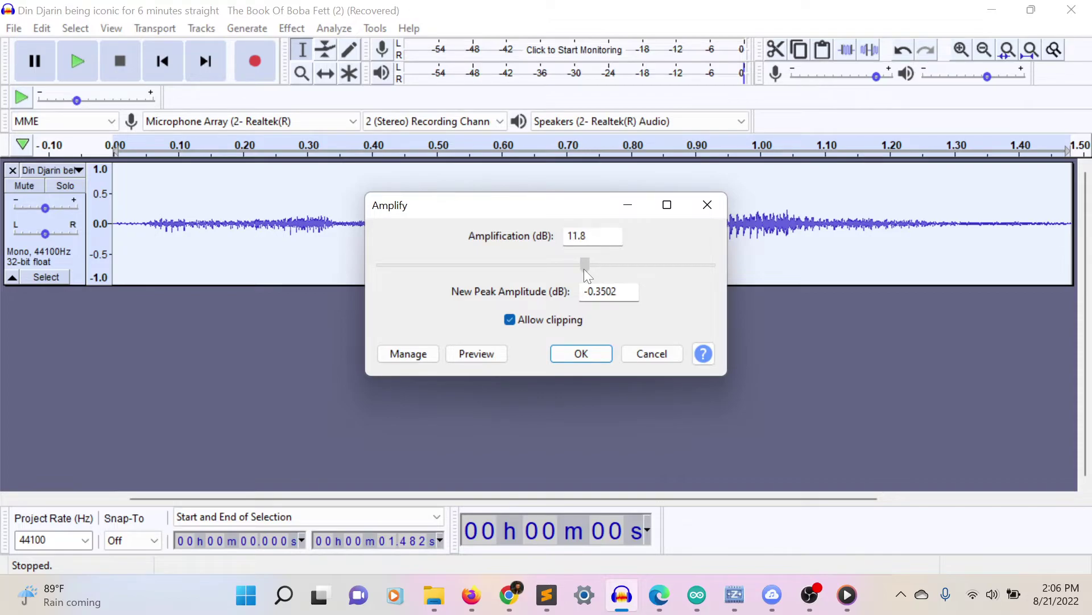
{"action": "left_click", "coordinate": [586, 352]}
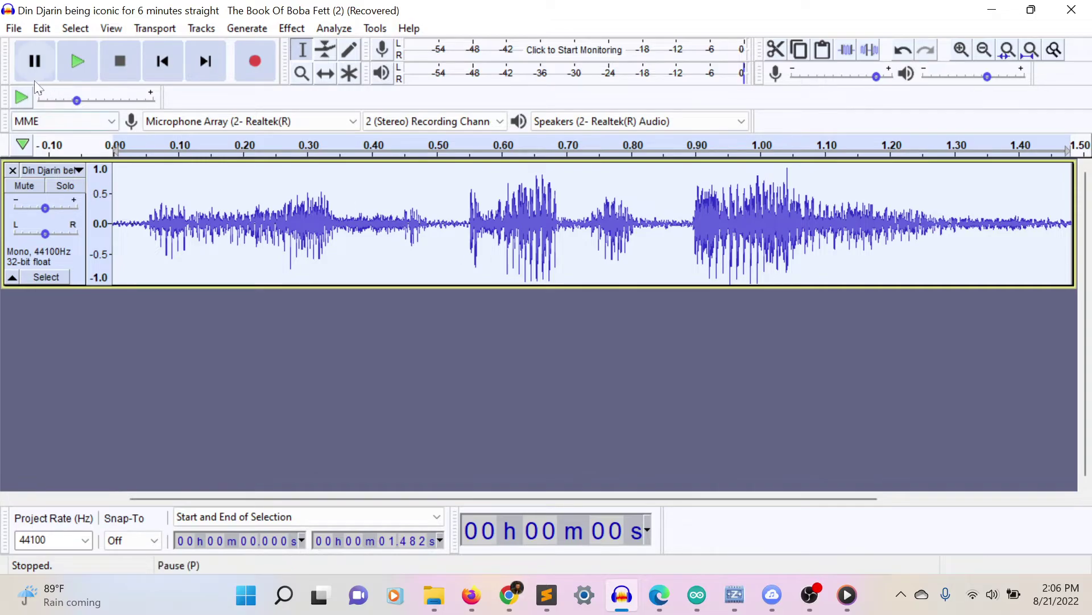
{"action": "left_click", "coordinate": [78, 67]}
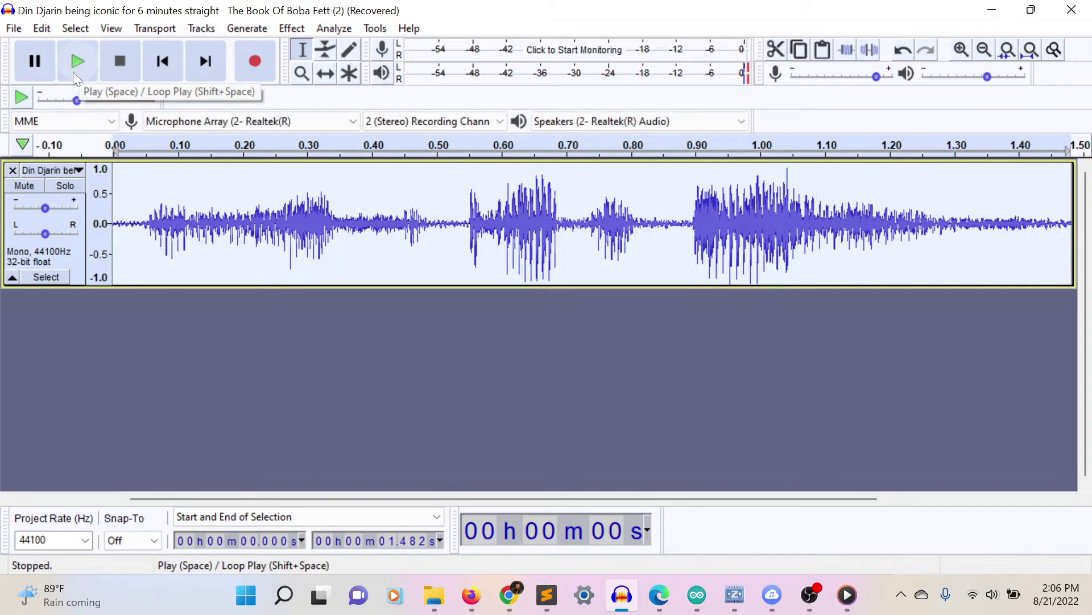
{"action": "left_click", "coordinate": [71, 81]}
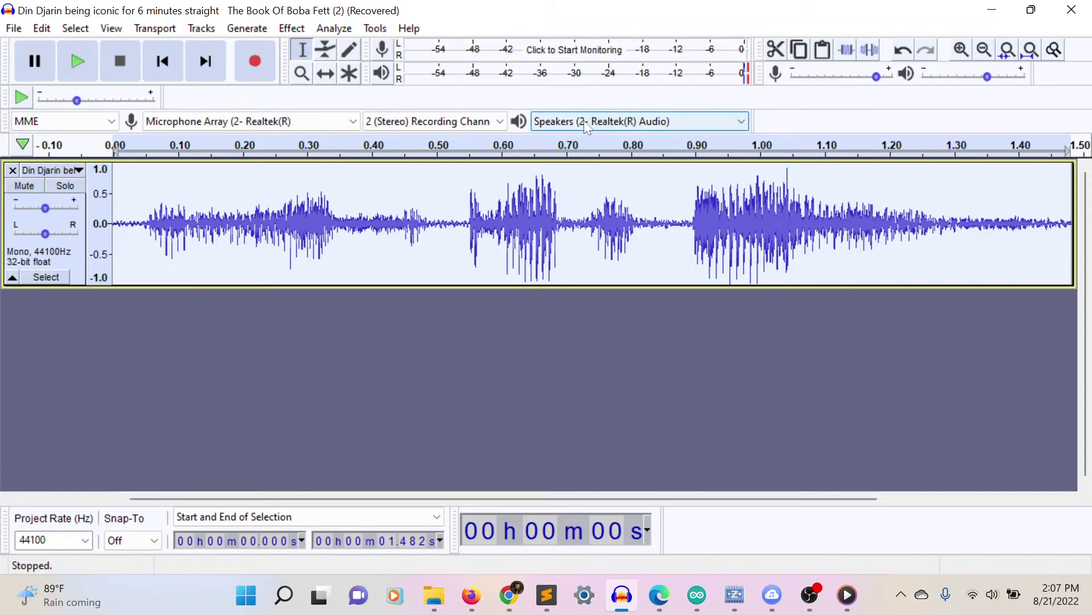
{"action": "key", "text": "ctrl+z"}
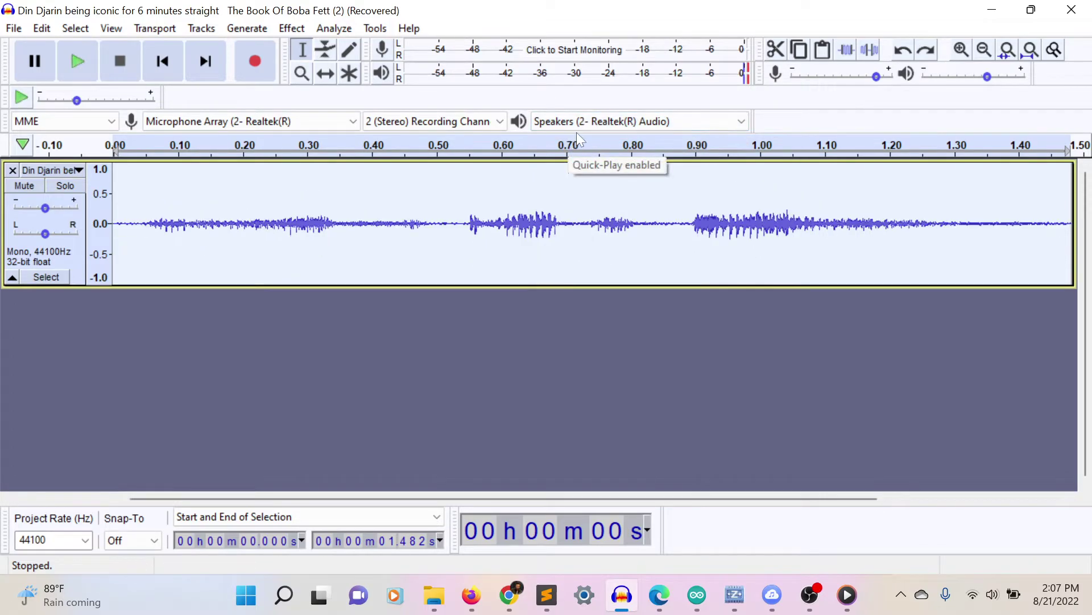
- Amplify the trimmed clip by 11.8 dB and play it back
{"action": "left_click", "coordinate": [301, 27]}
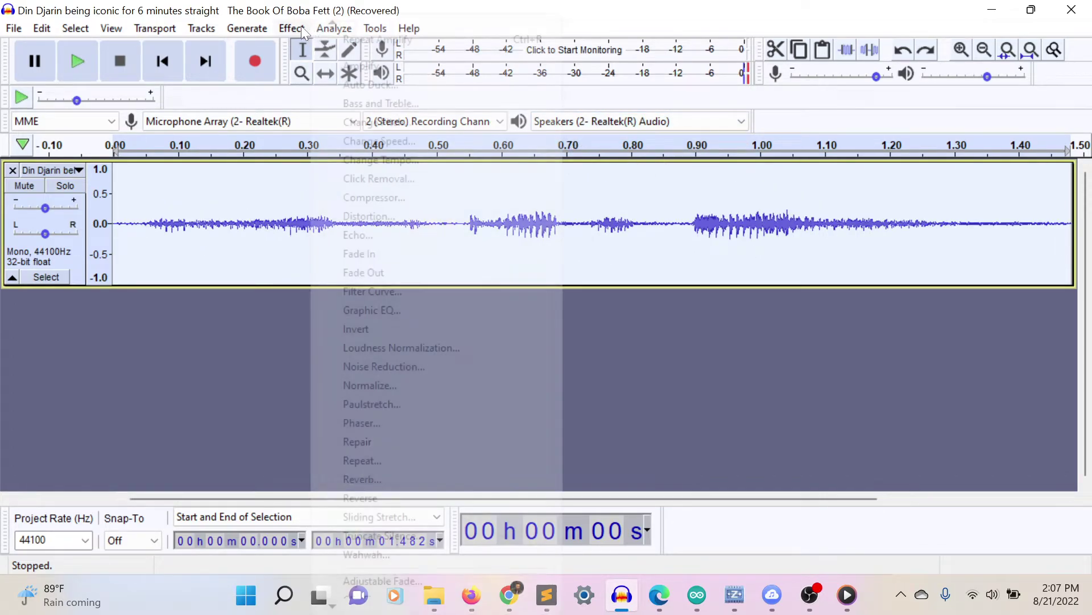
{"action": "left_click", "coordinate": [356, 66]}
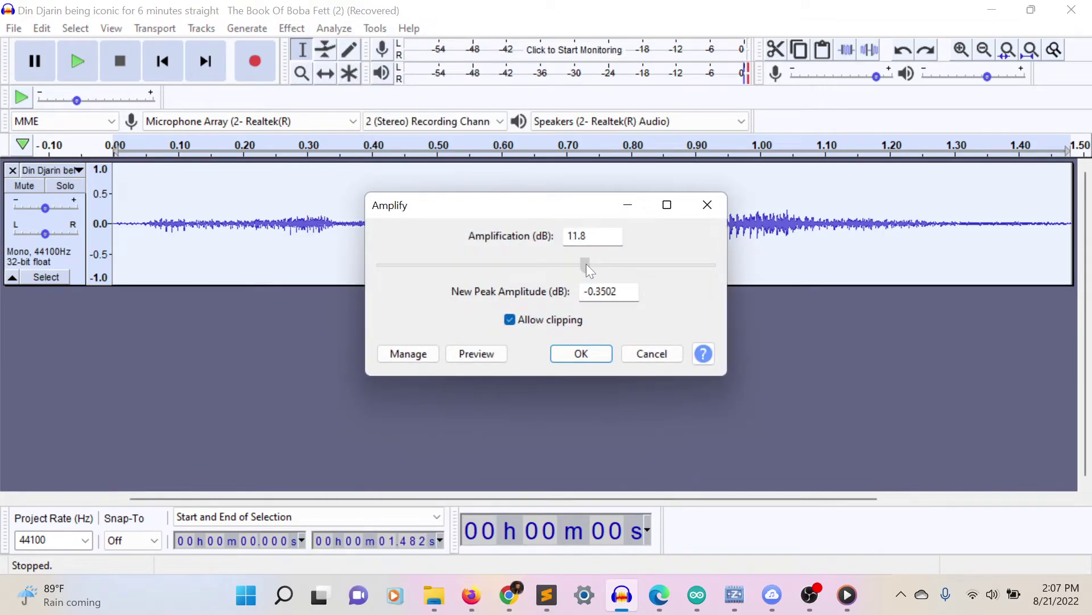
{"action": "left_click", "coordinate": [584, 357]}
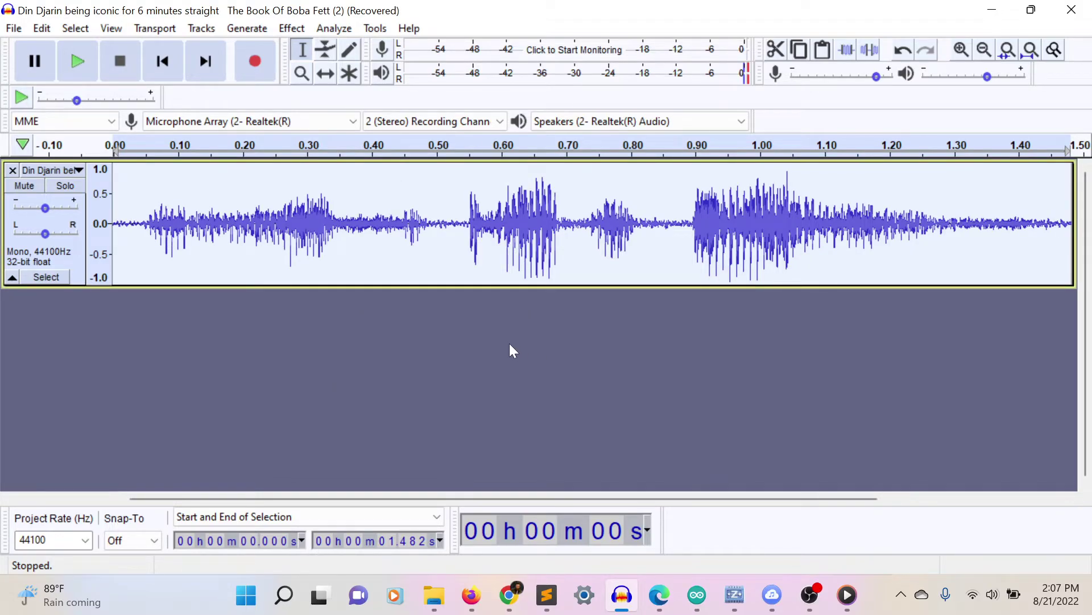
{"action": "key", "text": "space"}
- Check that the project rate is 44100 Hz and set the track's sample format to 16-bit PCM
{"action": "left_click", "coordinate": [85, 541]}
{"action": "left_click", "coordinate": [32, 433]}
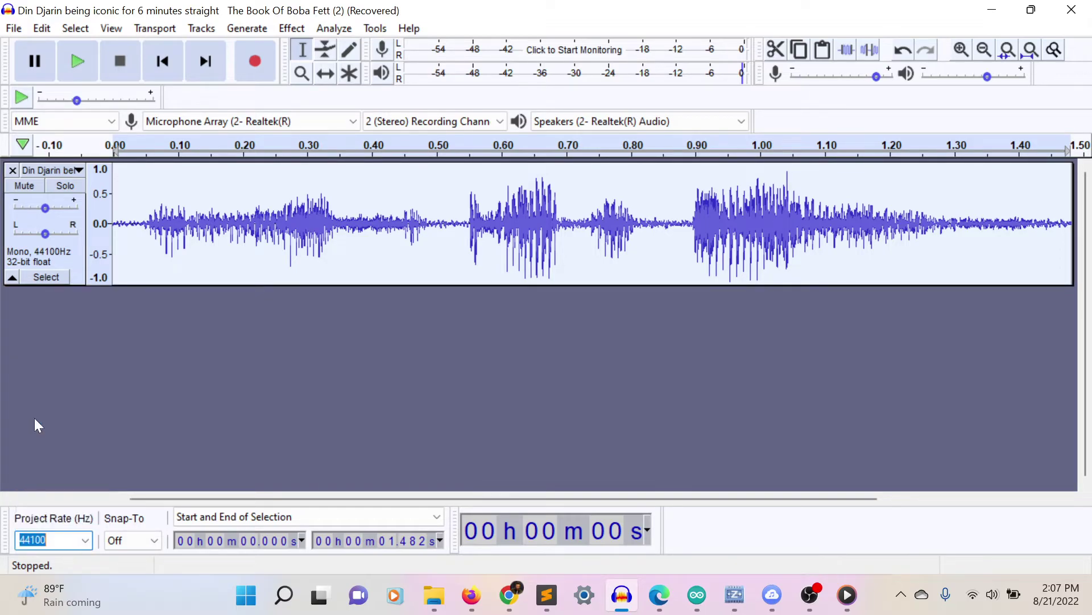
{"action": "left_click", "coordinate": [78, 172]}
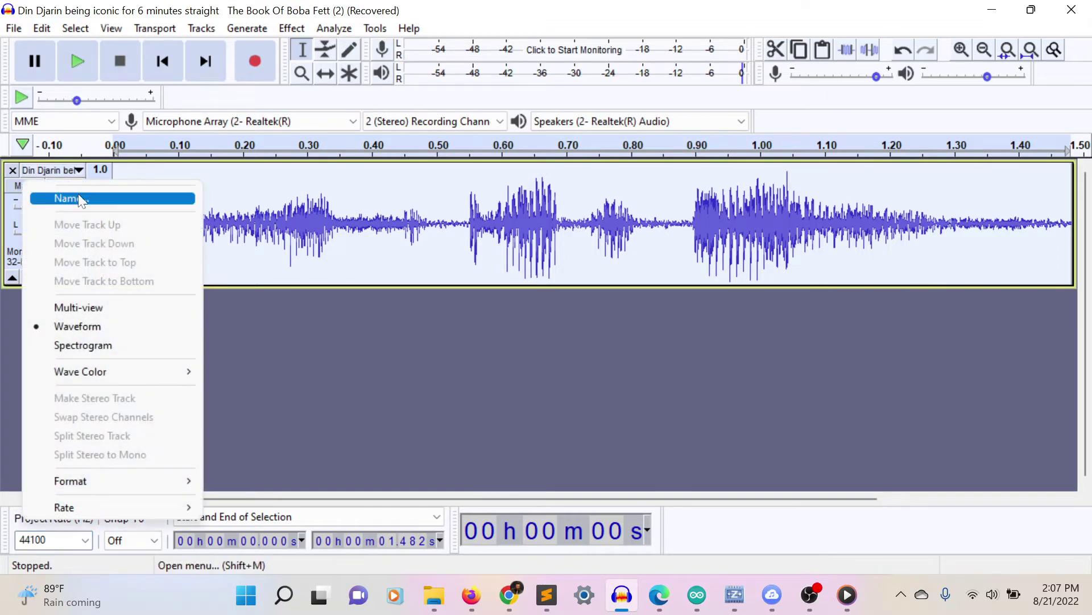
{"action": "mouse_move", "coordinate": [106, 482]}
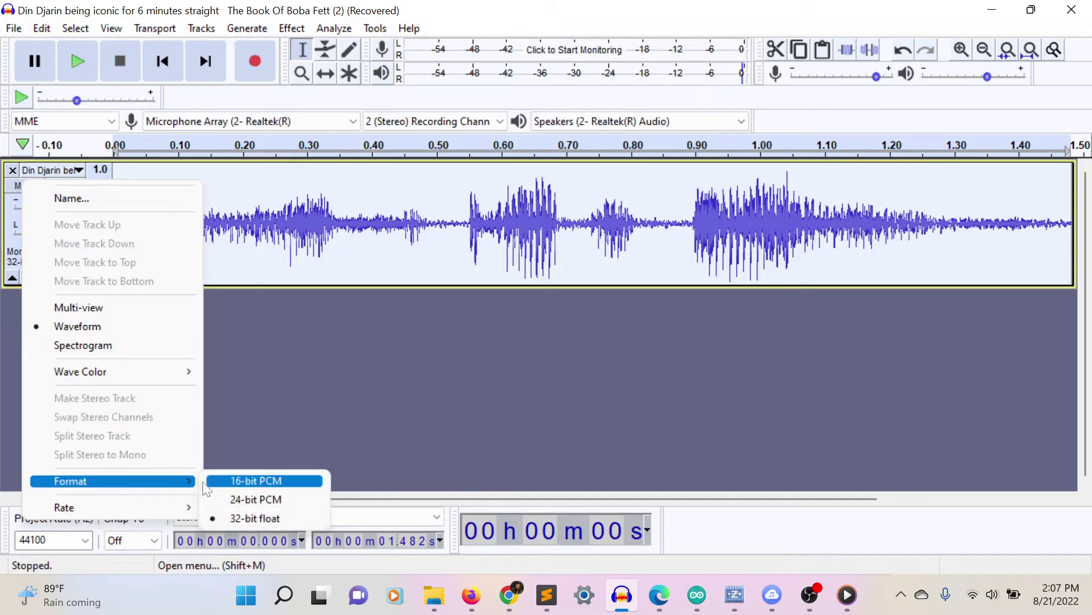
{"action": "left_click", "coordinate": [239, 481]}
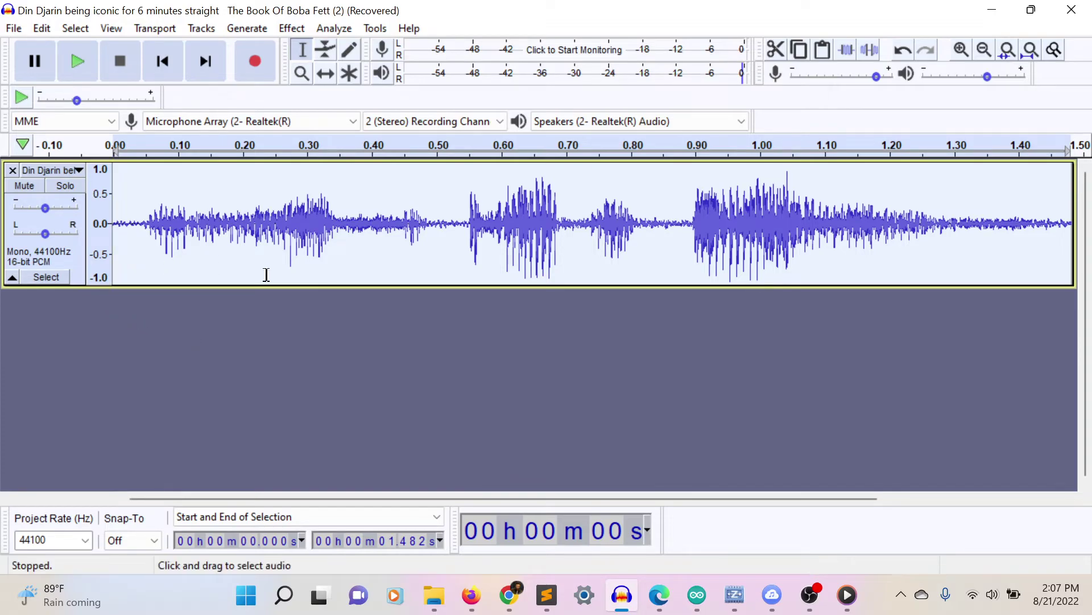
- Start exporting the selected audio and choose the Faulty_Darksaber folder inside Desktop > Fonts as the save location
{"action": "left_click", "coordinate": [13, 30]}
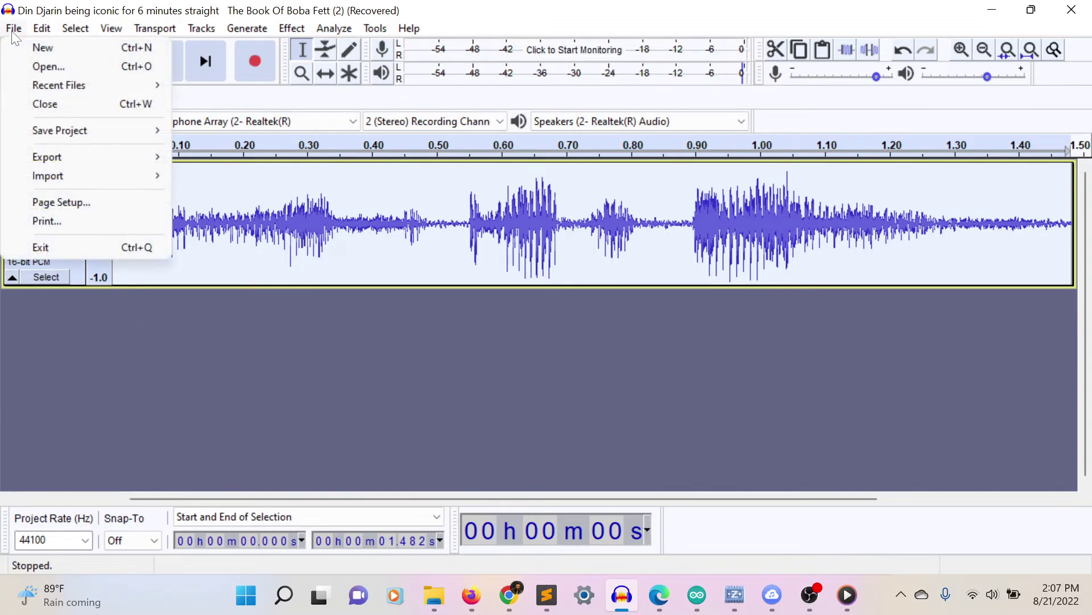
{"action": "mouse_move", "coordinate": [85, 157]}
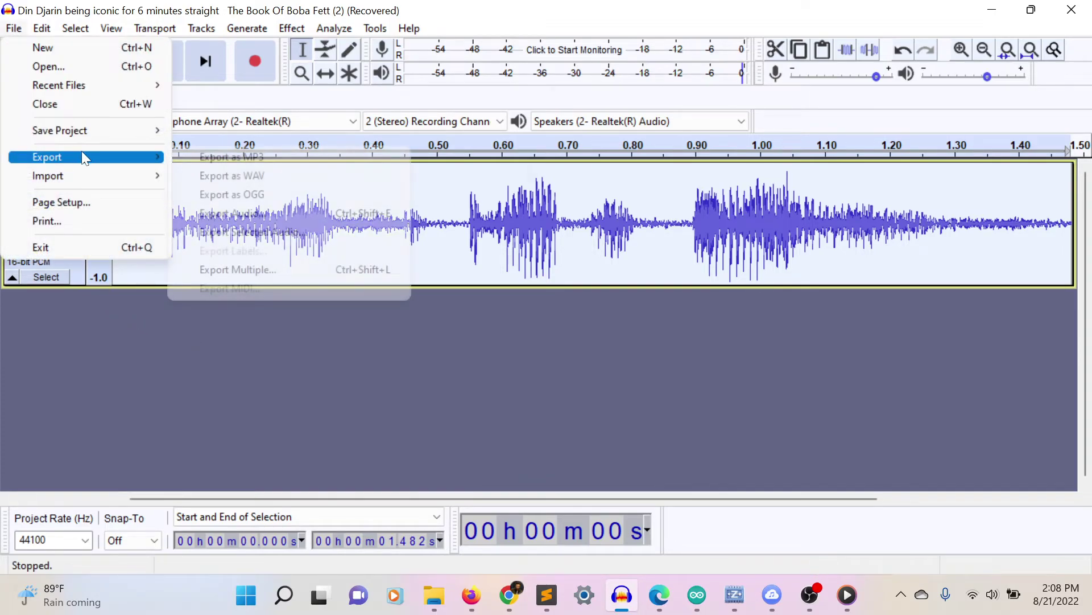
{"action": "left_click", "coordinate": [276, 233]}
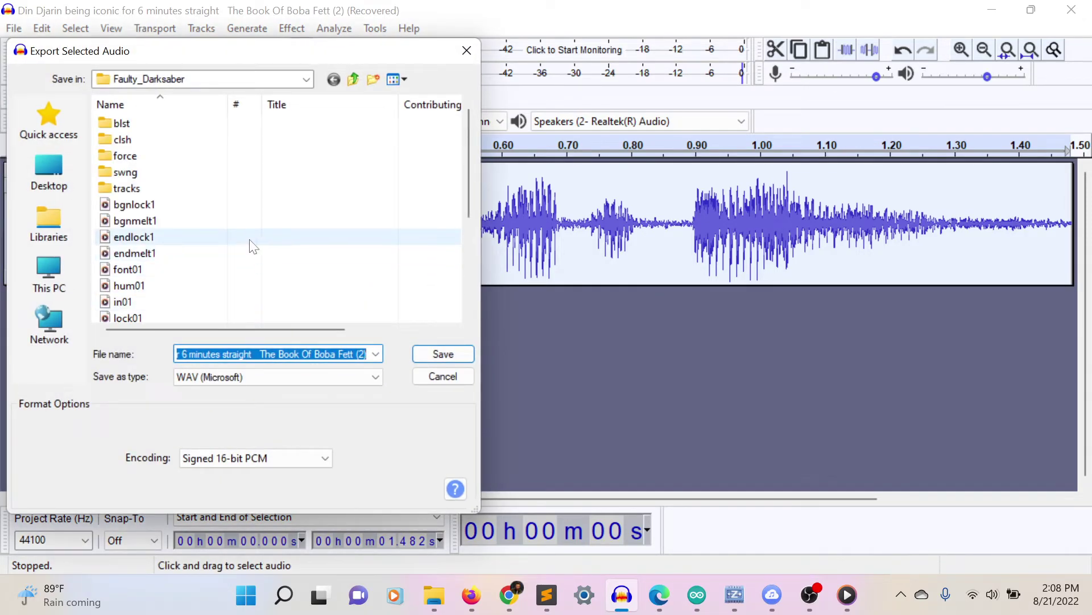
{"action": "left_click", "coordinate": [306, 79]}
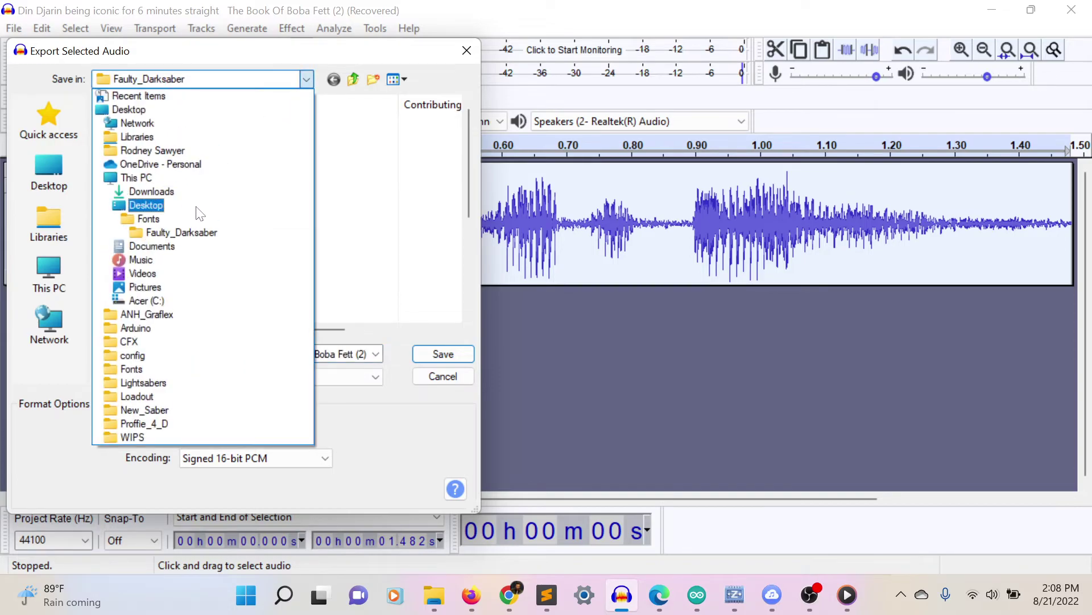
{"action": "left_click", "coordinate": [170, 210]}
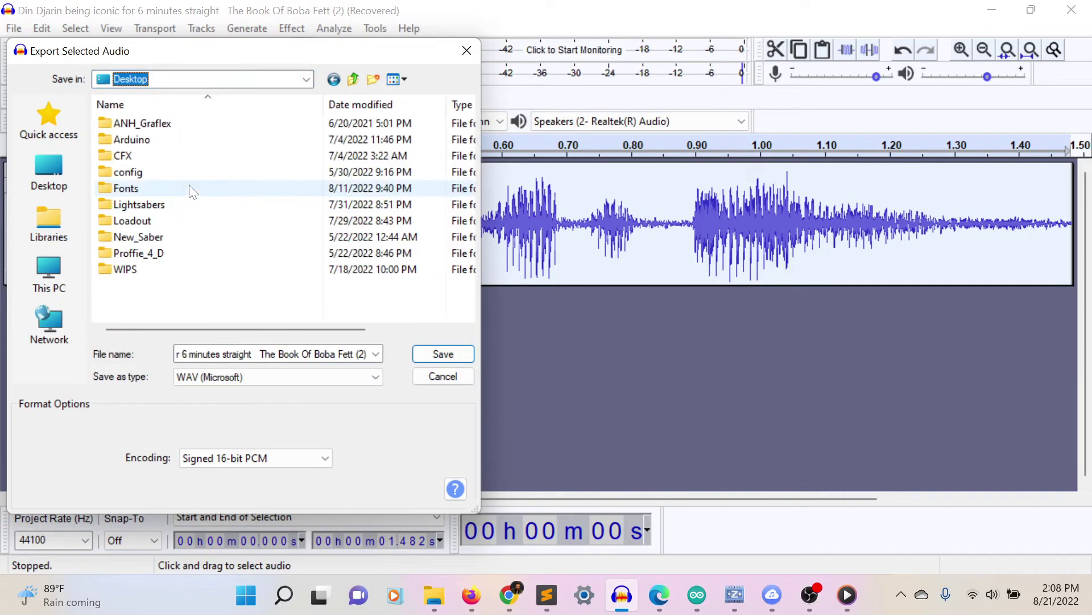
{"action": "double_click", "coordinate": [146, 189]}
{"action": "scroll", "coordinate": [237, 215], "scroll_direction": "down", "scroll_amount": 7}
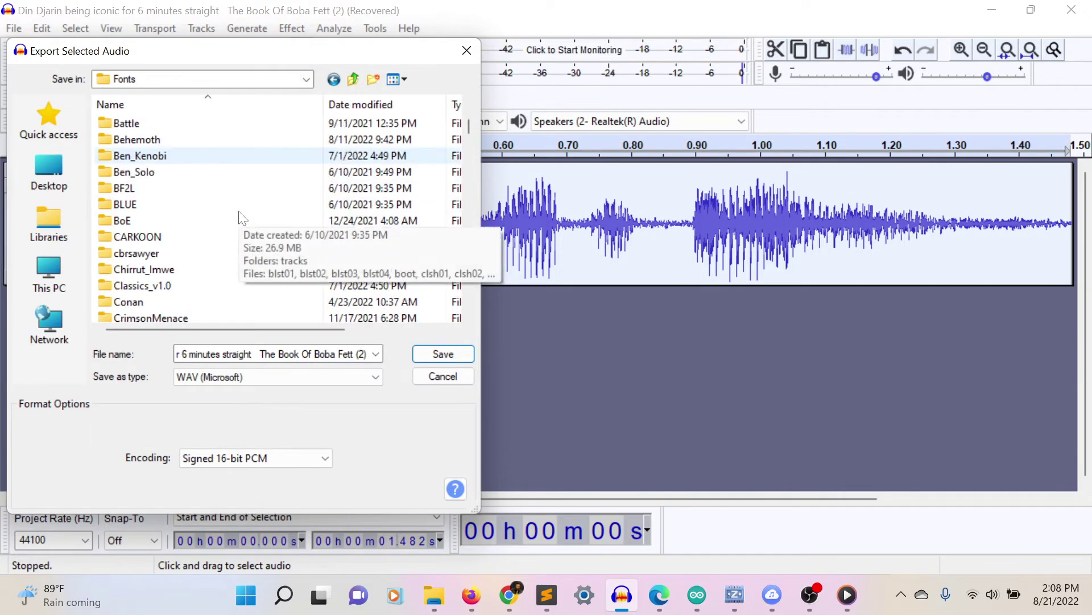
{"action": "scroll", "coordinate": [241, 218], "scroll_direction": "down", "scroll_amount": 5}
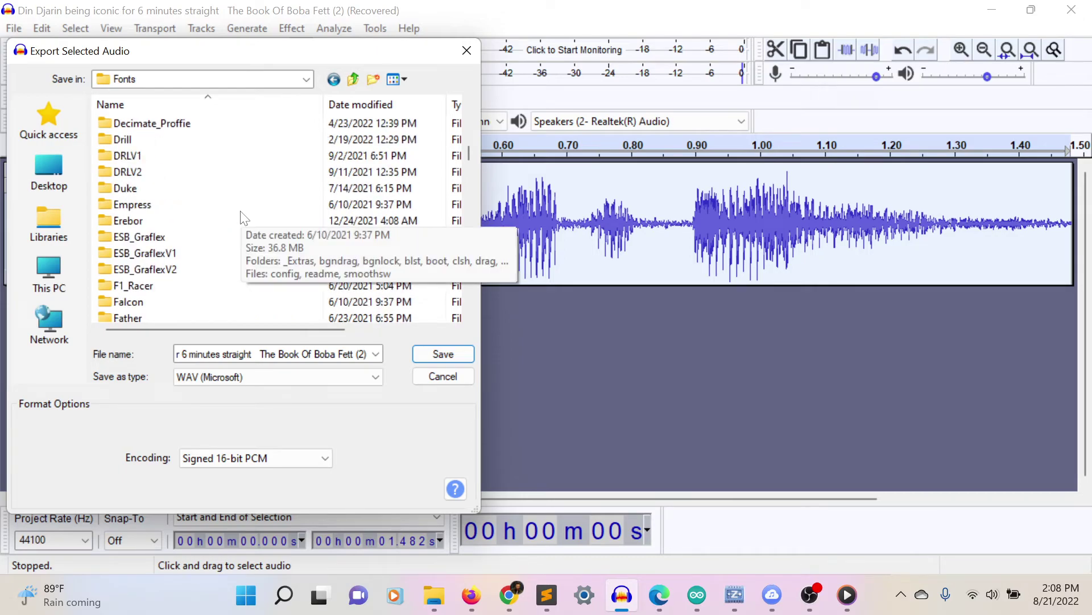
{"action": "scroll", "coordinate": [240, 212], "scroll_direction": "down", "scroll_amount": 2}
{"action": "double_click", "coordinate": [184, 253]}
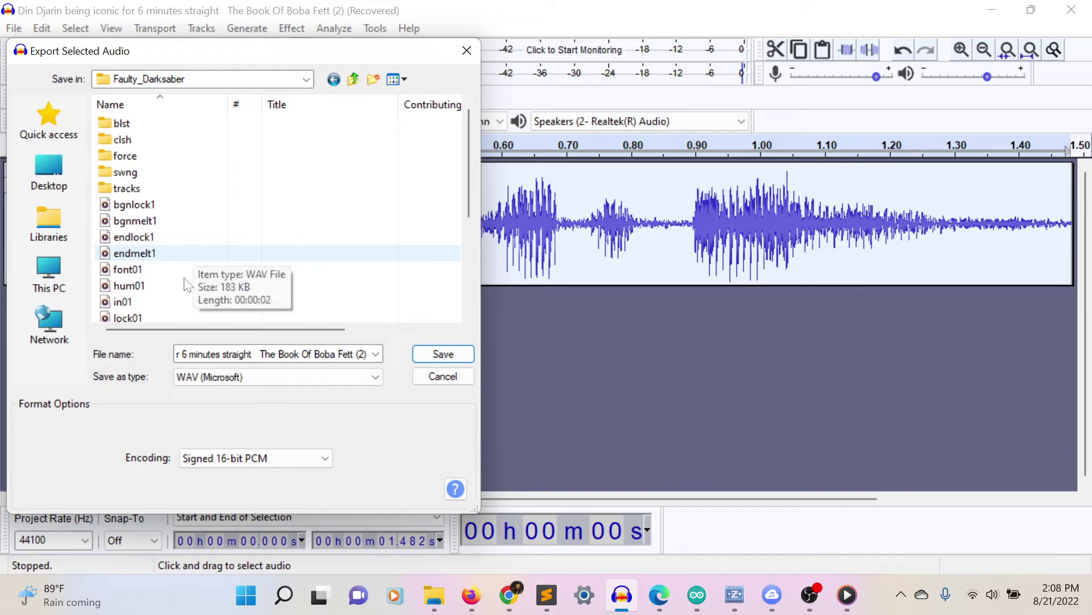
- Name the export font02, based on the existing font01 file, and save it as a signed 16-bit PCM WAV
{"action": "left_click", "coordinate": [130, 272]}
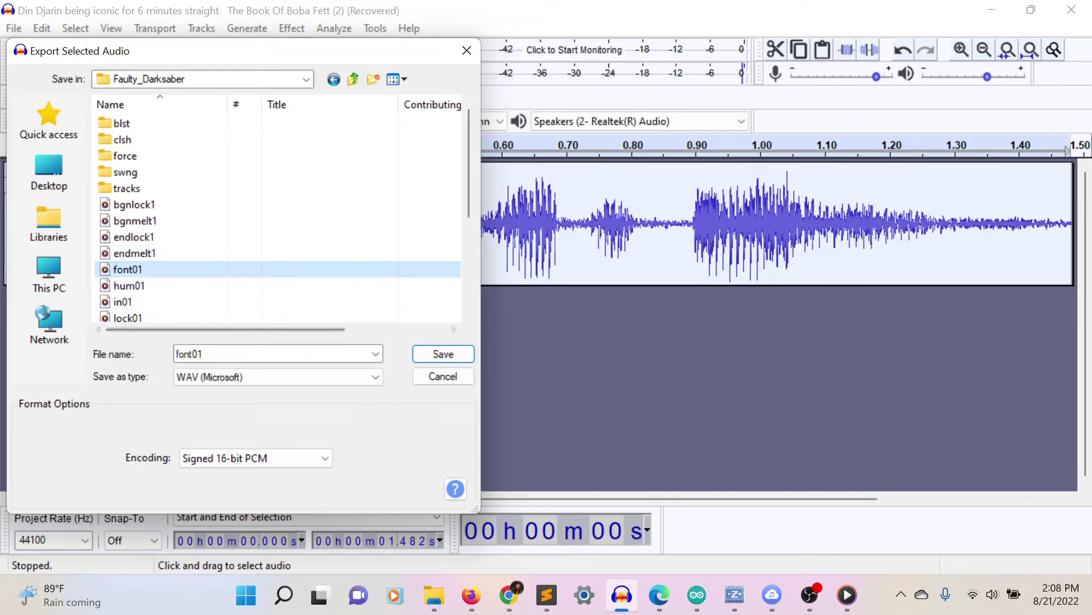
{"action": "double_click", "coordinate": [177, 354]}
{"action": "key", "text": "End"}
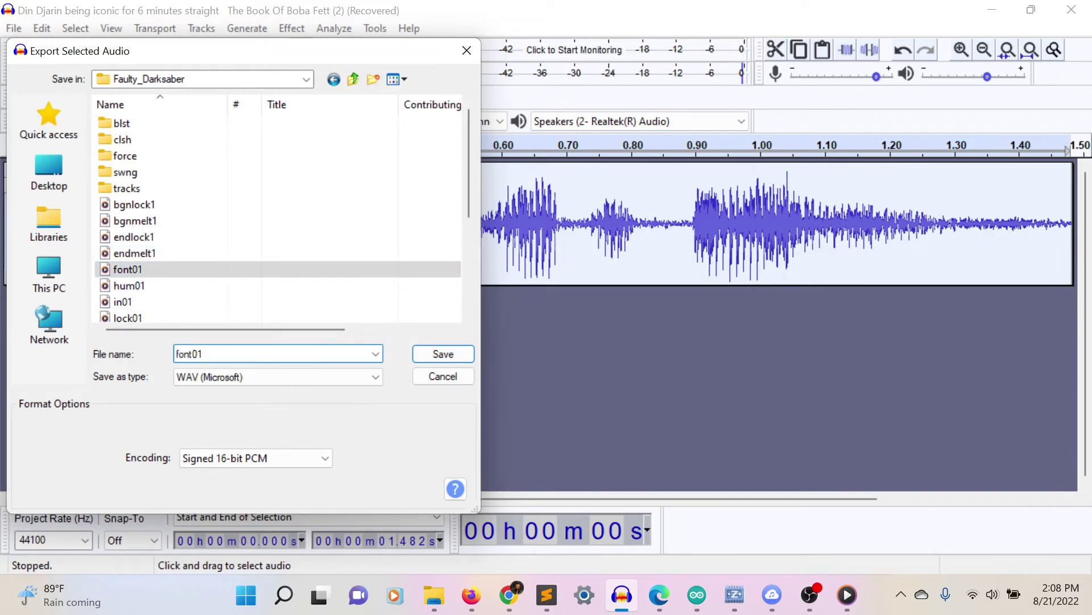
{"action": "key", "text": "BackSpace"}
{"action": "type", "text": "2"}
{"action": "left_click", "coordinate": [446, 357]}
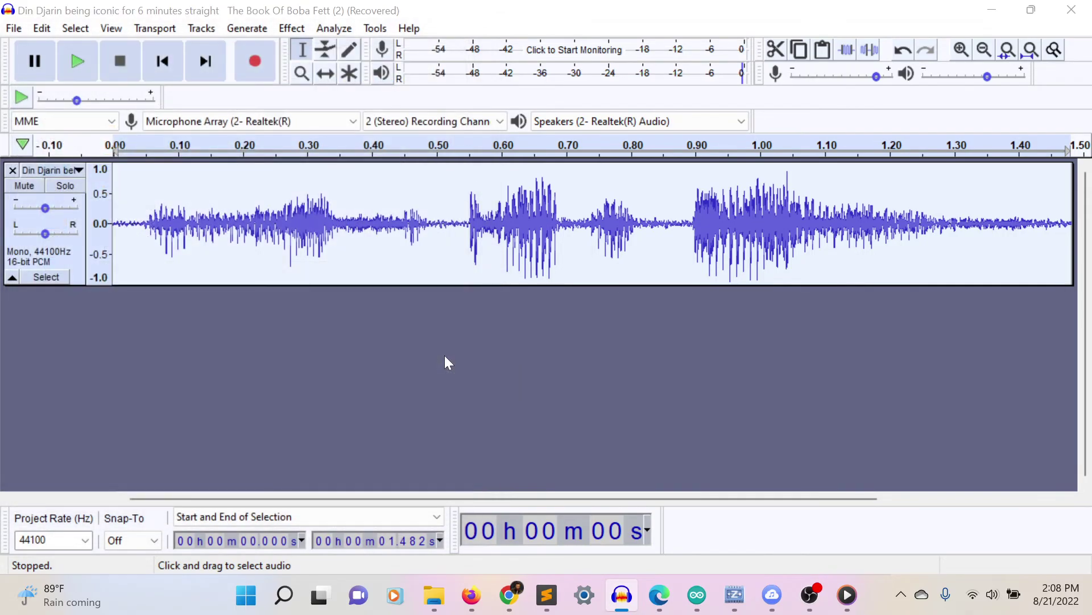
- Minimize Audacity and the MP3 converter, switch to the Faulty_Darksaber folder in File Explorer and play the exported font02 file
{"action": "left_click", "coordinate": [993, 10]}
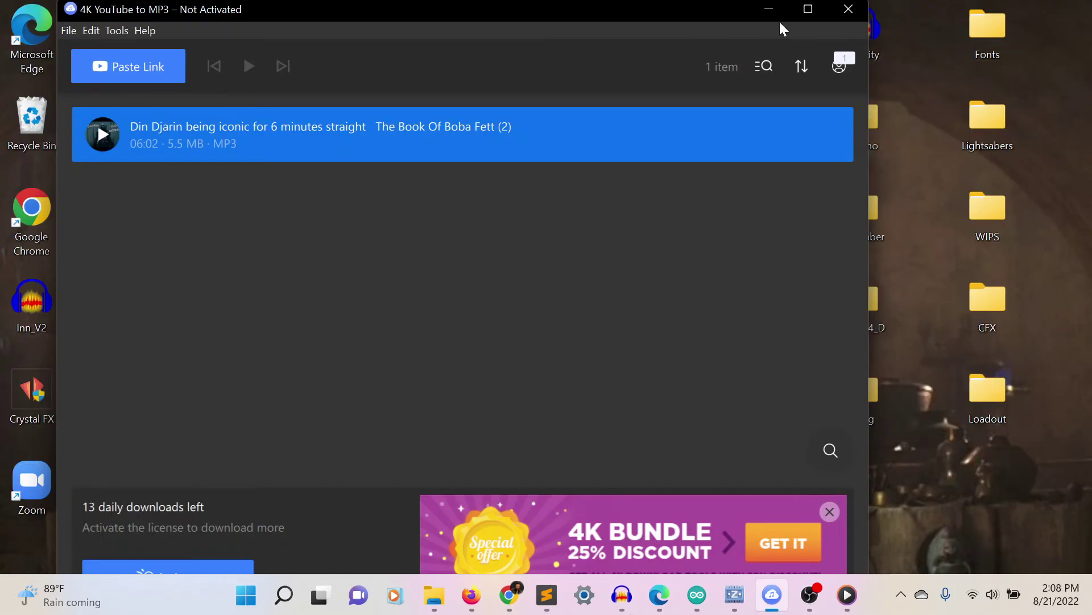
{"action": "left_click", "coordinate": [768, 10]}
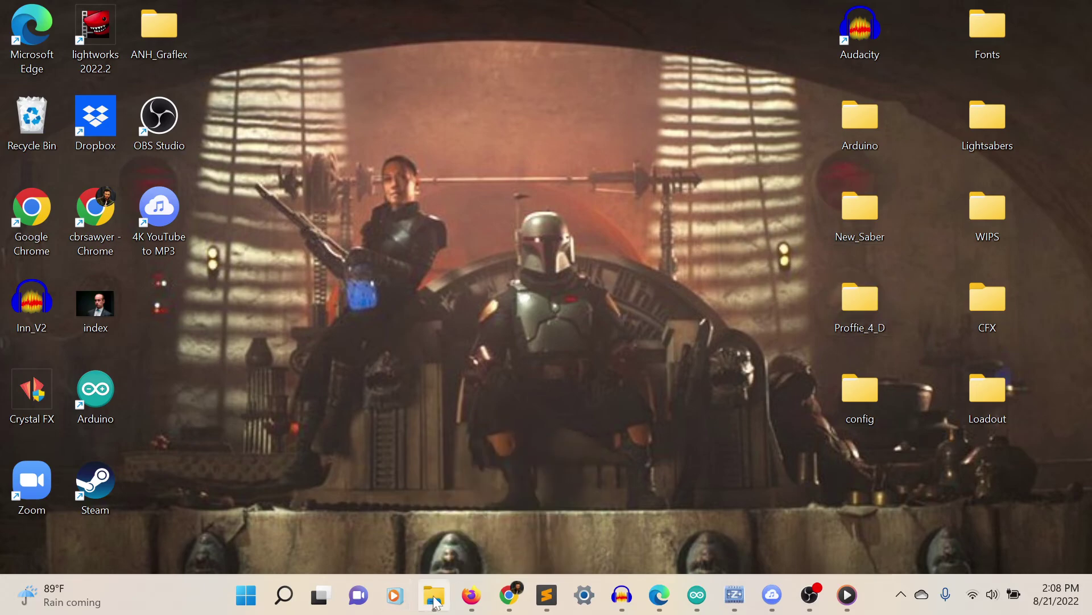
{"action": "mouse_move", "coordinate": [434, 594]}
{"action": "left_click", "coordinate": [435, 544]}
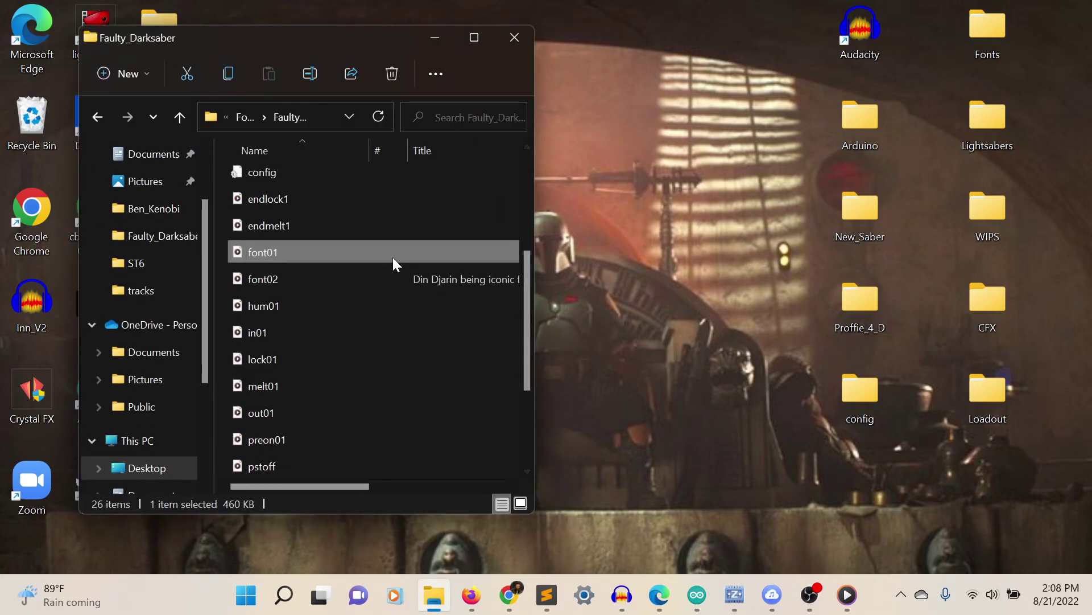
{"action": "left_click", "coordinate": [300, 279]}
{"action": "double_click", "coordinate": [300, 278]}
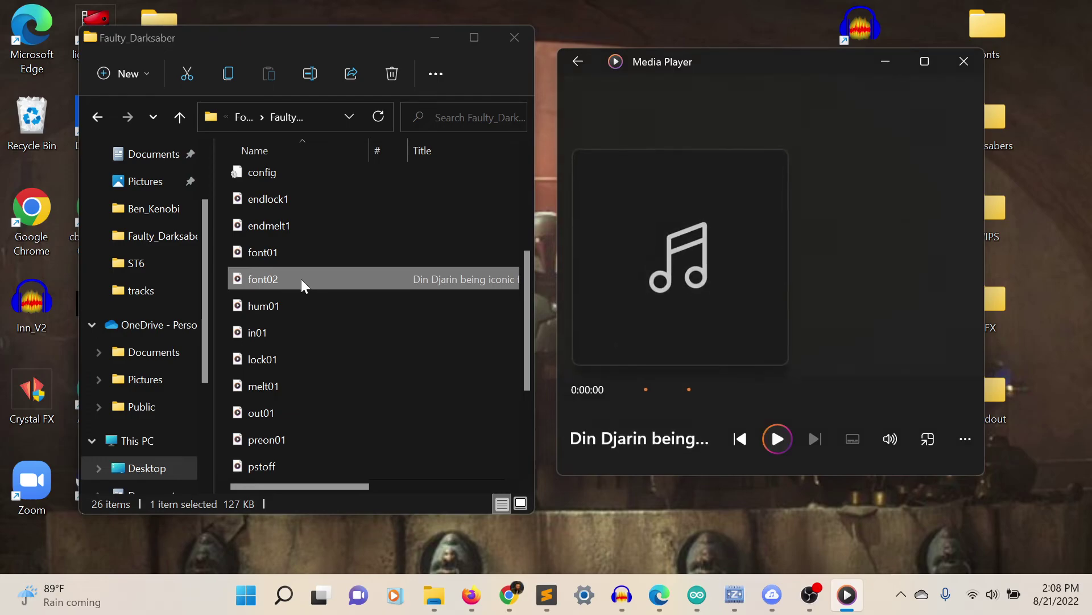
- Play font01 for comparison, and minimize Media Player and the Faulty_Darksaber folder window
{"action": "left_click", "coordinate": [303, 254]}
{"action": "double_click", "coordinate": [304, 254]}
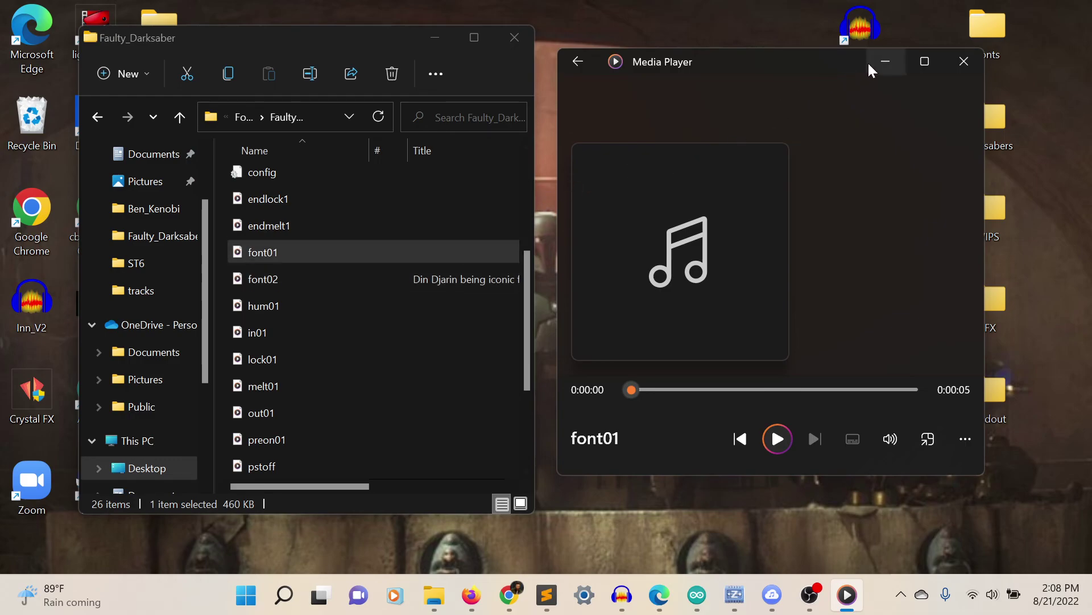
{"action": "left_click", "coordinate": [884, 62]}
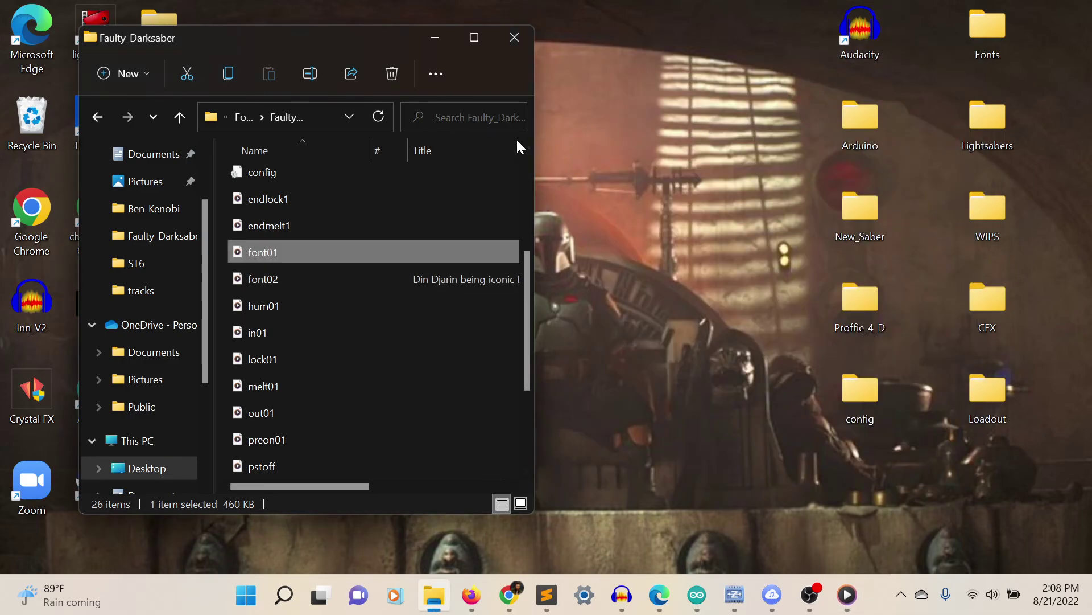
{"action": "left_click", "coordinate": [434, 39]}
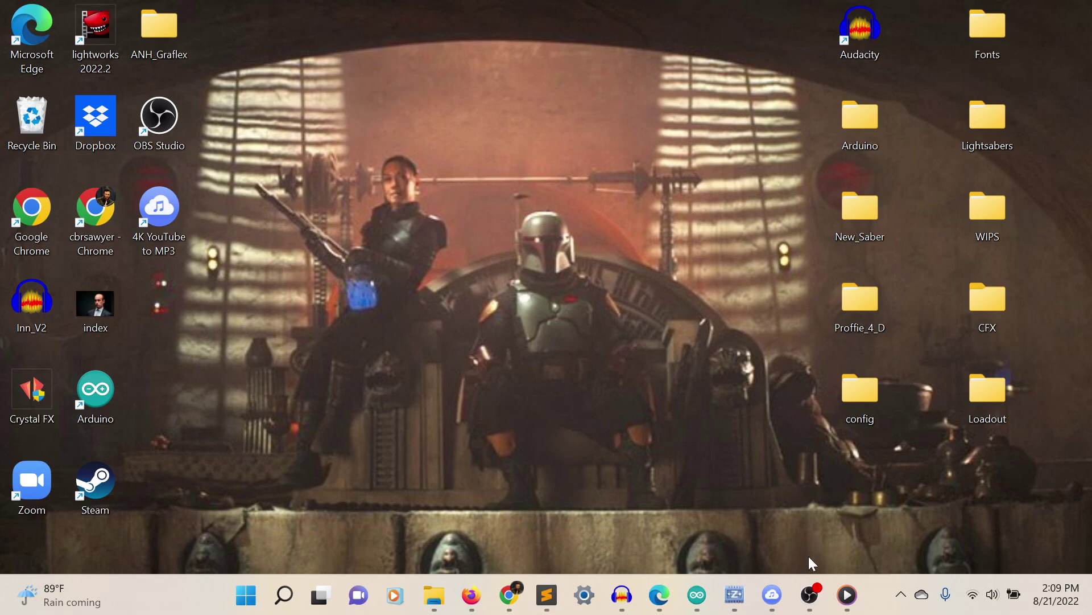
{"action": "left_click", "coordinate": [832, 470]}
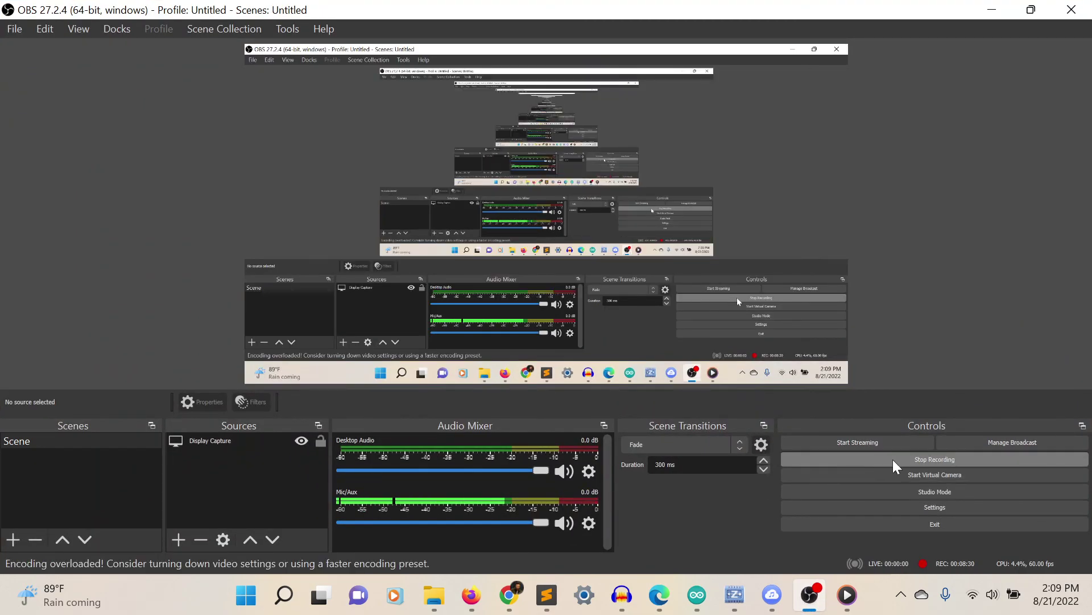